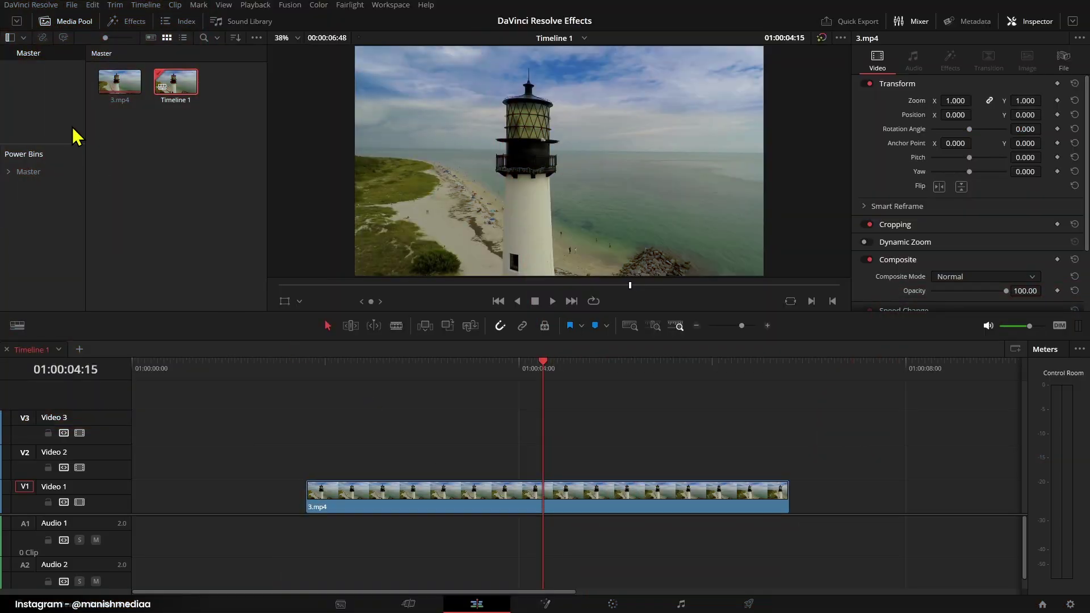
Step: Add a Text+ title reading LIGHT HOUSE on Video 2 and copy 3.mp4 onto Video 3
{"action": "left_click", "coordinate": [127, 22]}
{"action": "left_click", "coordinate": [34, 99]}
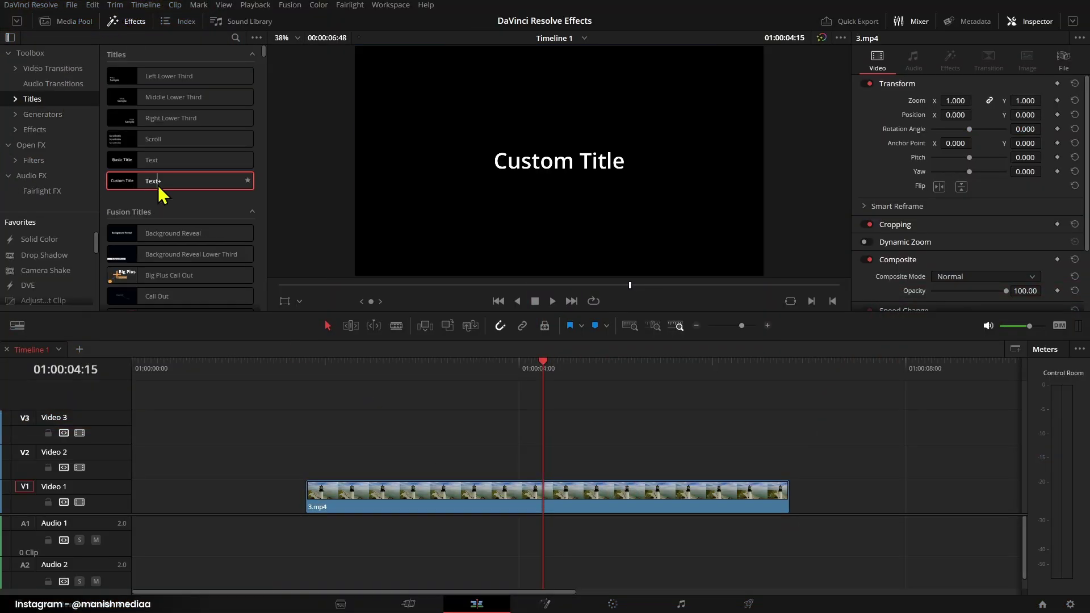
{"action": "mouse_move", "coordinate": [170, 181]}
{"action": "left_mouse_down"}
{"action": "mouse_move", "coordinate": [450, 324]}
{"action": "mouse_move", "coordinate": [323, 470]}
{"action": "left_mouse_up"}
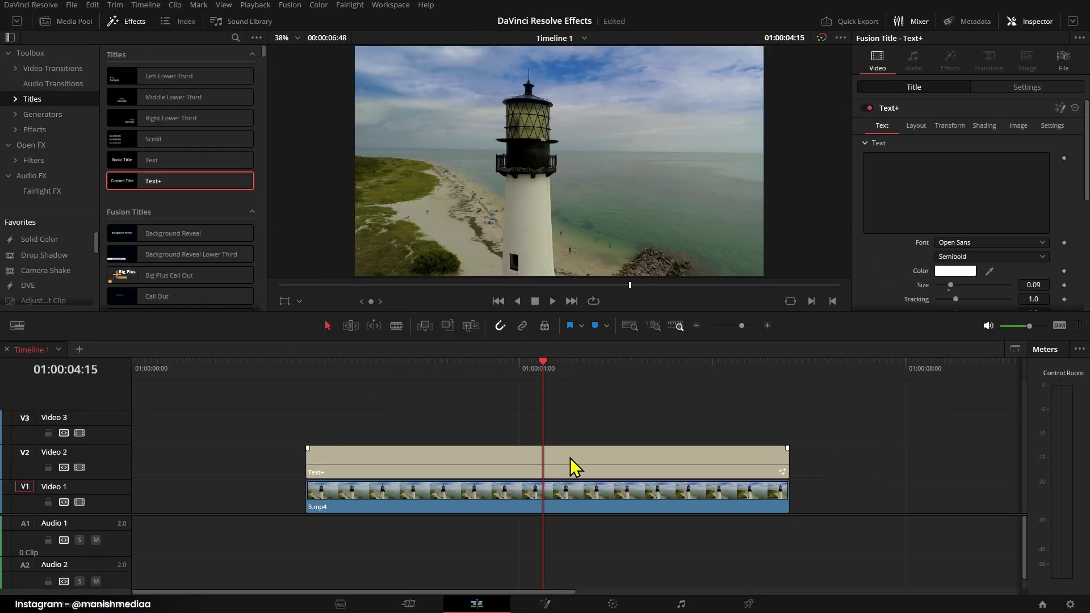
{"action": "left_click", "coordinate": [570, 459]}
{"action": "left_click", "coordinate": [880, 171]}
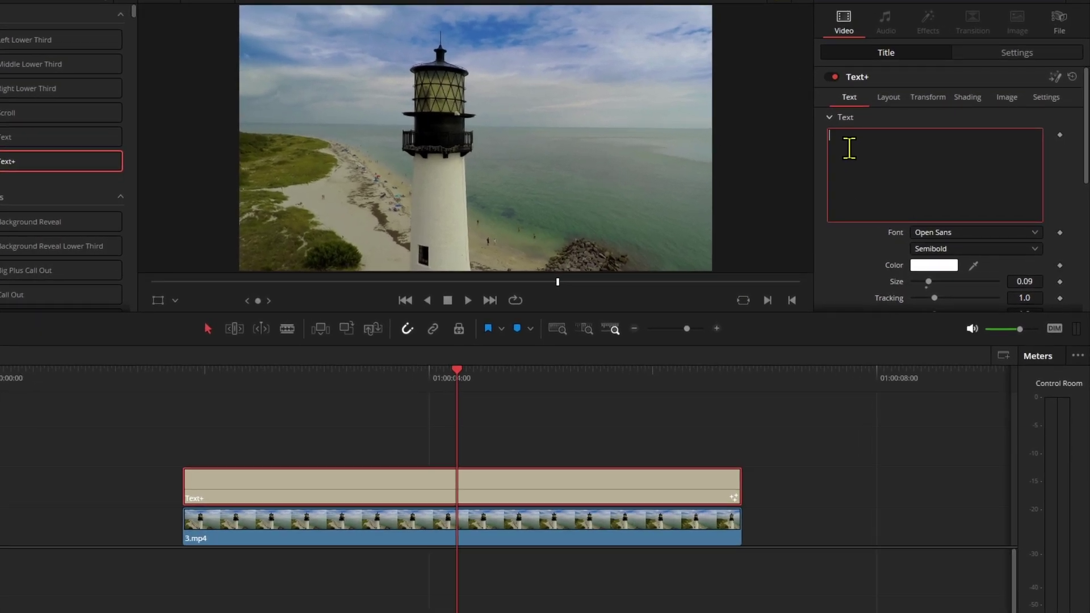
{"action": "type", "text": "LIGHT HOUSE"}
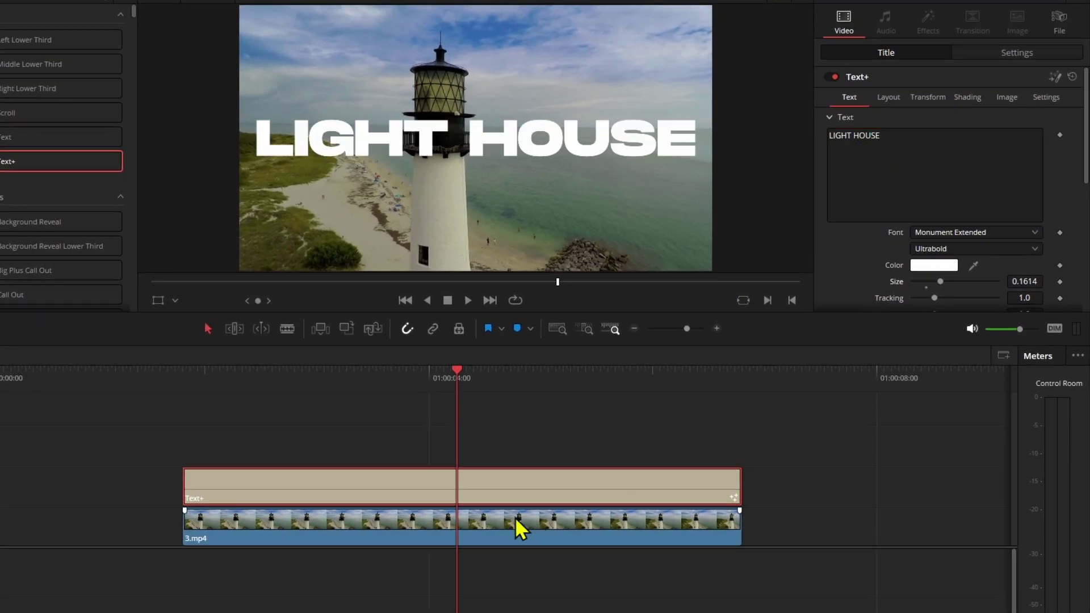
{"action": "left_click", "coordinate": [518, 527]}
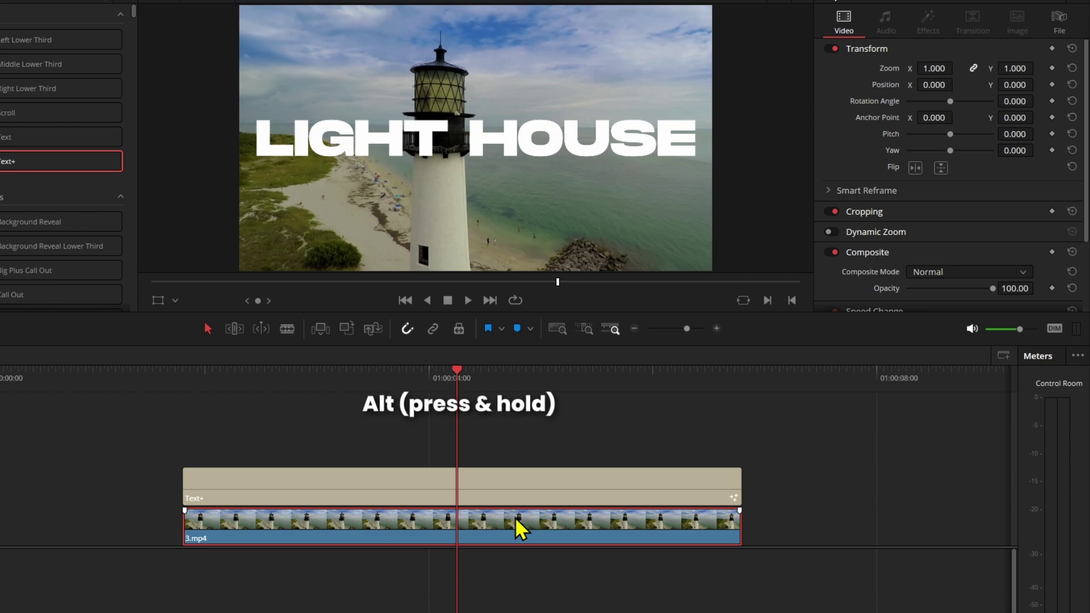
{"action": "left_click_drag", "start_coordinate": [531, 526], "coordinate": [523, 450]}
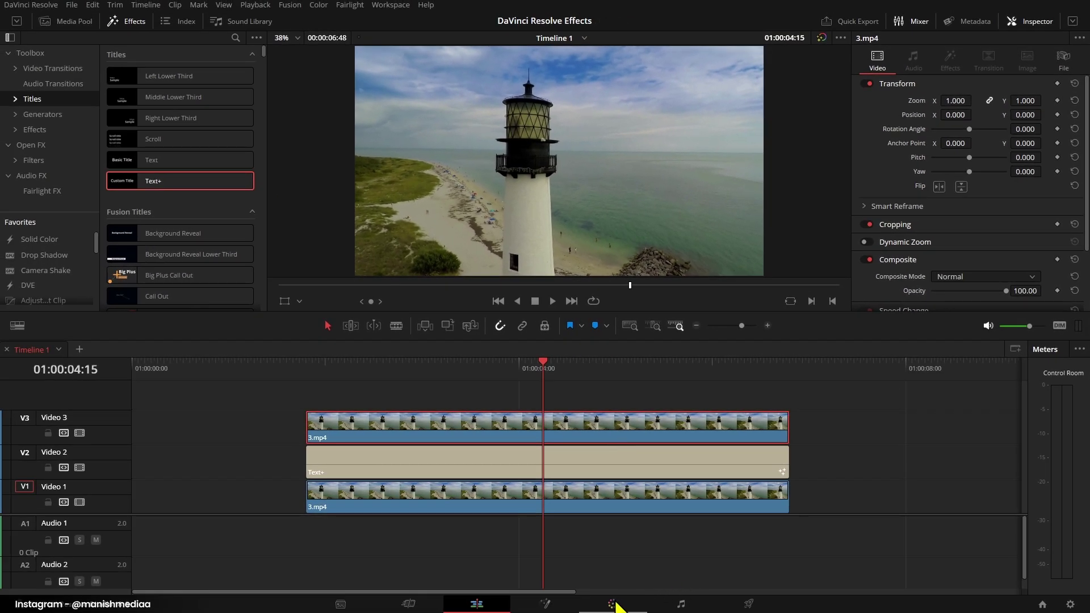
Step: On the Color page, draw a Curve window around the lighthouse tower and bring up the Tracker
{"action": "left_click", "coordinate": [612, 604]}
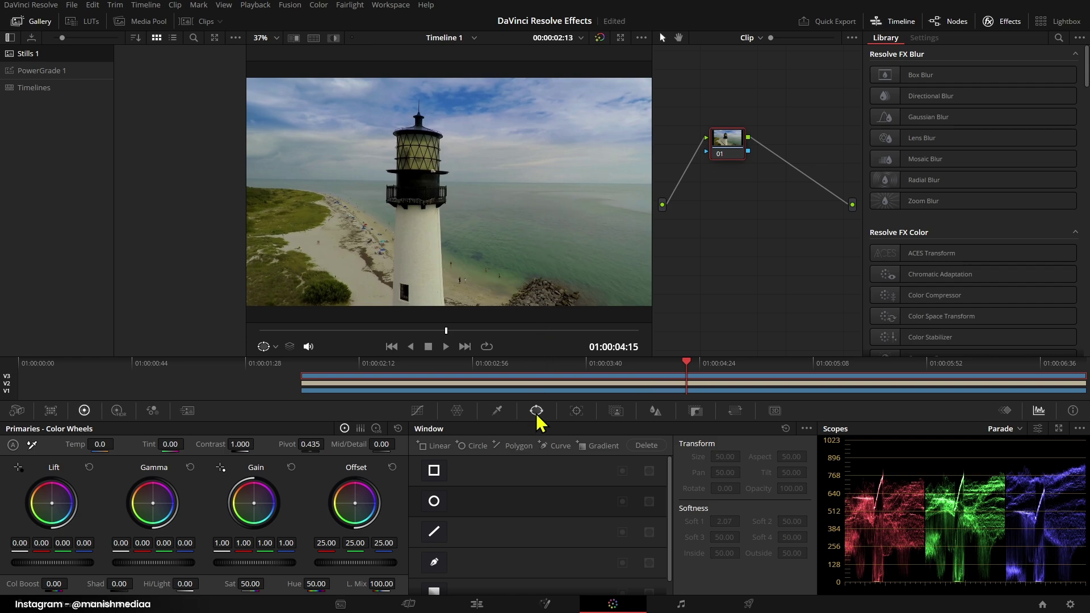
{"action": "left_click", "coordinate": [435, 562]}
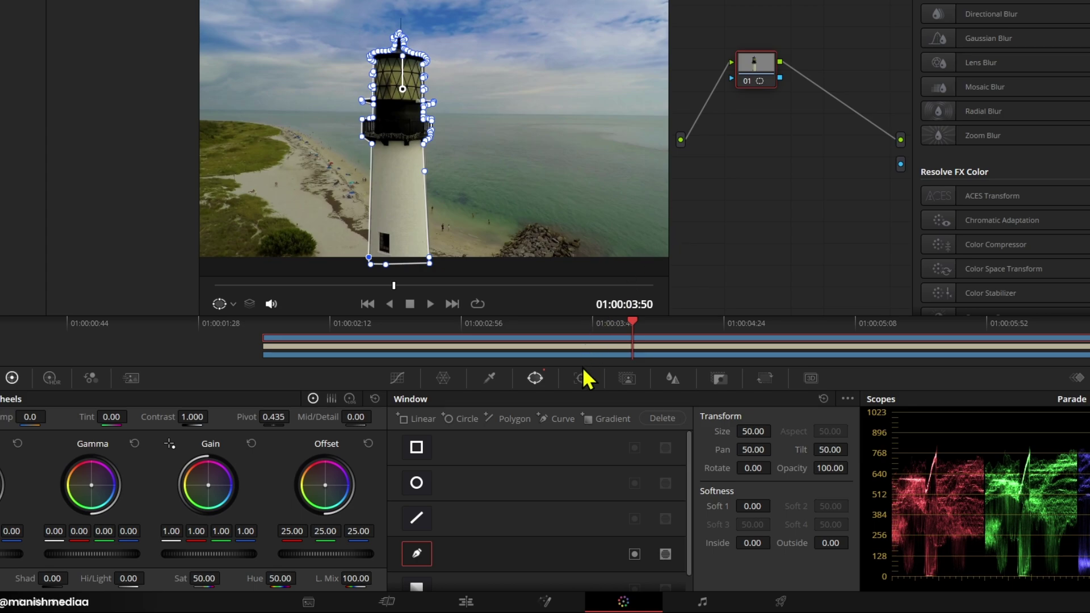
{"action": "left_click", "coordinate": [582, 380]}
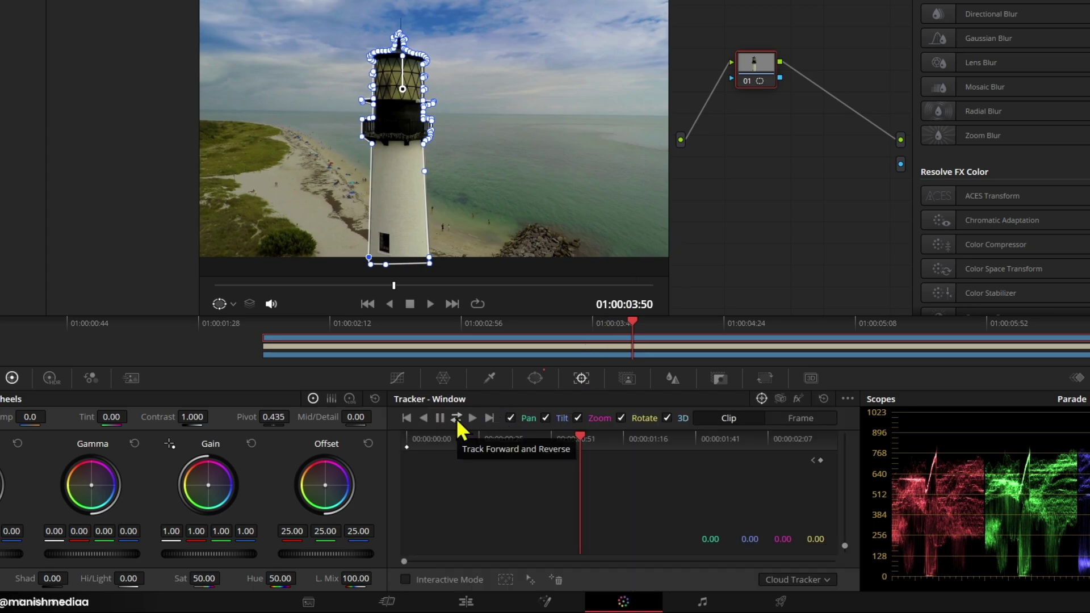
Step: Track the tower mask both ways and link the node's key to a new Alpha Output
{"action": "left_click", "coordinate": [457, 420]}
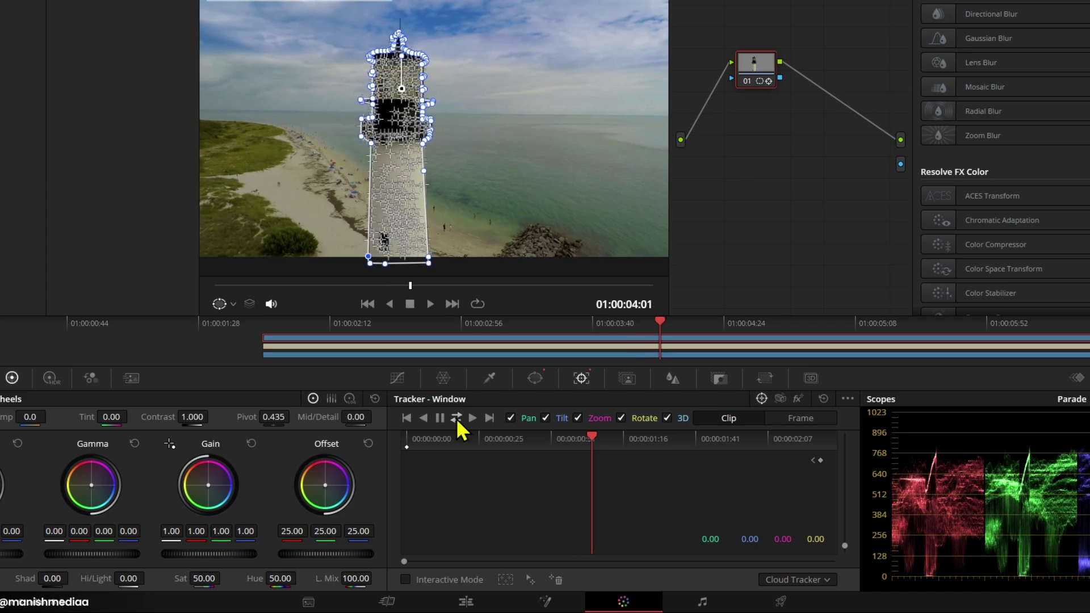
{"action": "right_click", "coordinate": [764, 161]}
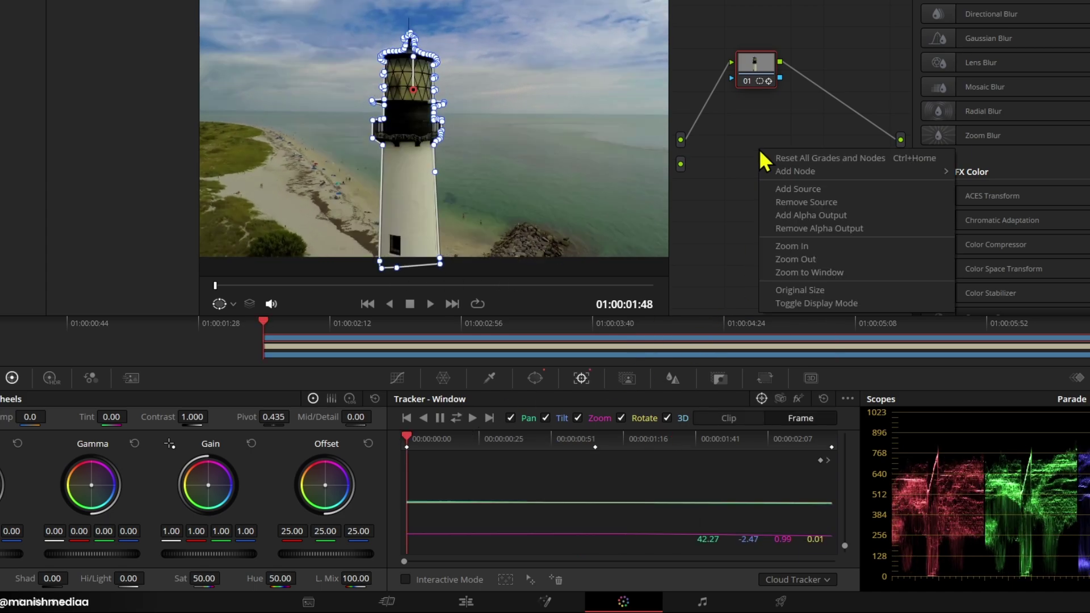
{"action": "left_click", "coordinate": [794, 216]}
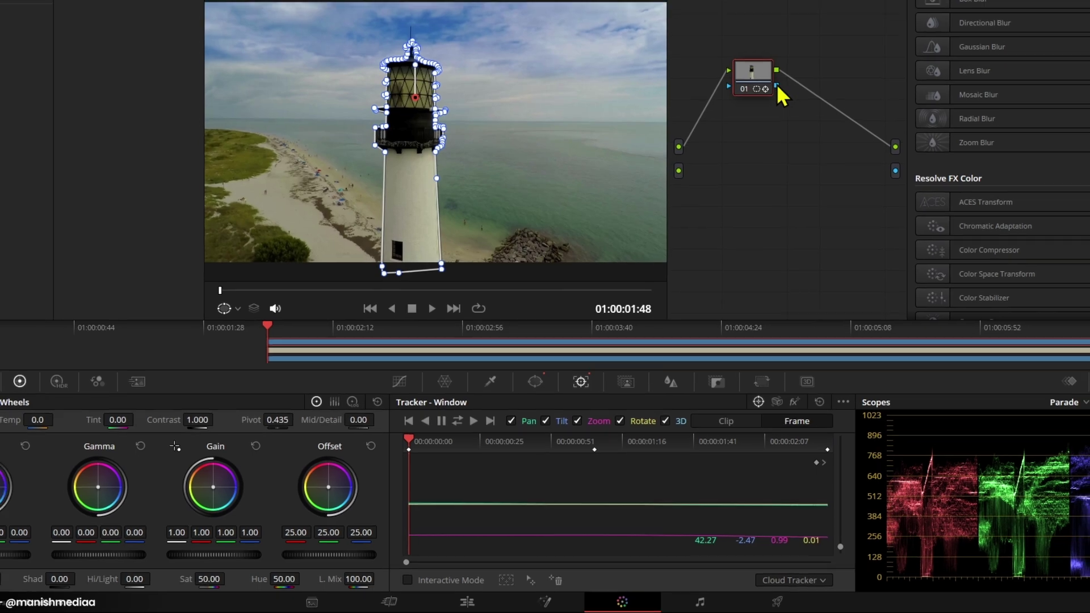
{"action": "left_click_drag", "start_coordinate": [780, 78], "coordinate": [900, 164]}
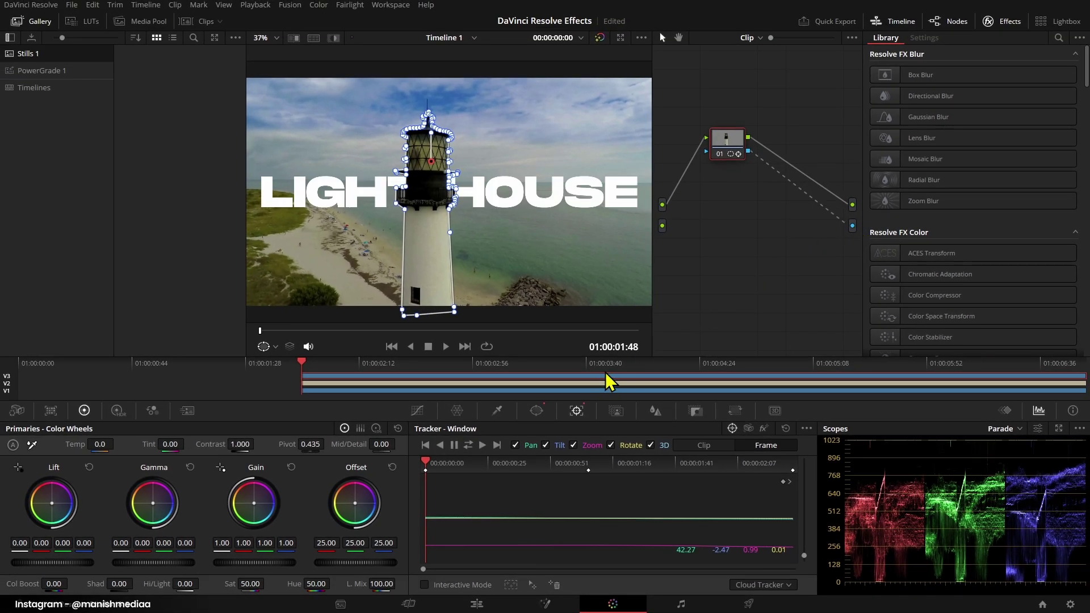
Step: Back on the Edit page, open the laptop clip in the Fusion page
{"action": "left_click", "coordinate": [477, 604]}
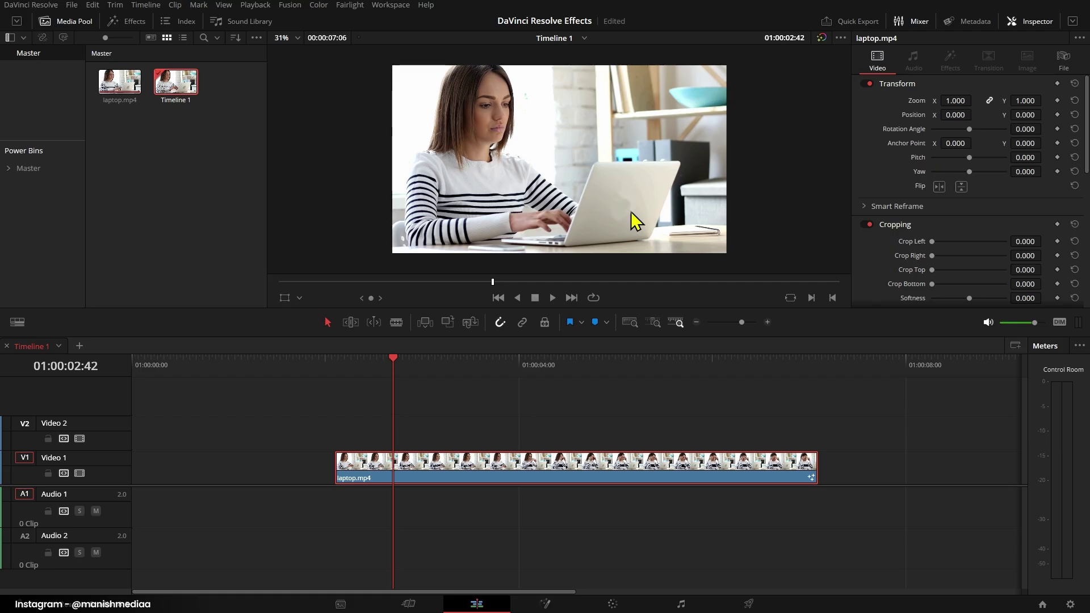
{"action": "right_click", "coordinate": [592, 458]}
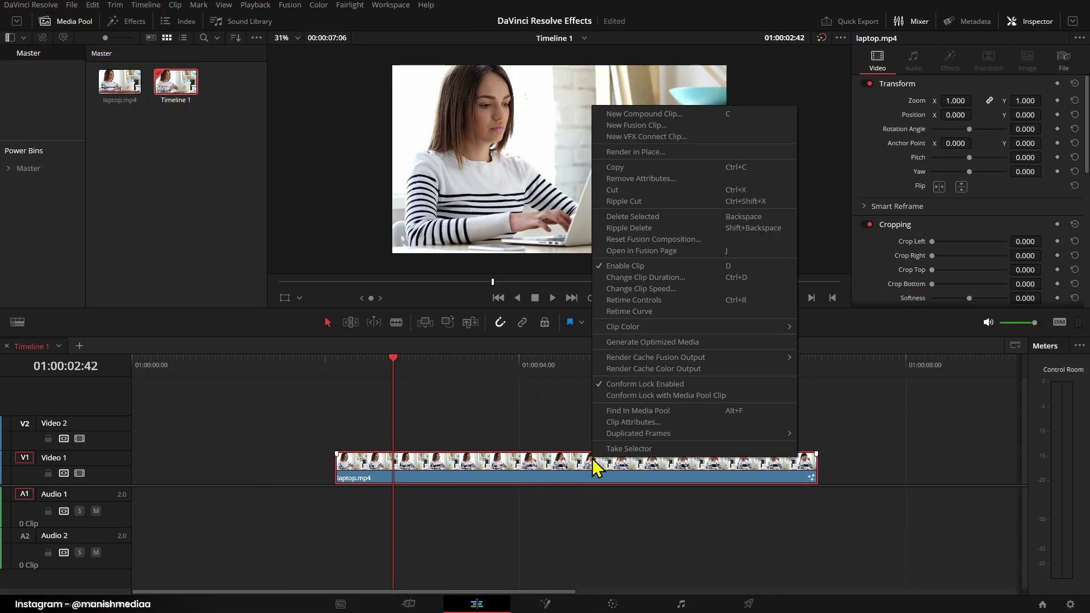
{"action": "left_click", "coordinate": [664, 263]}
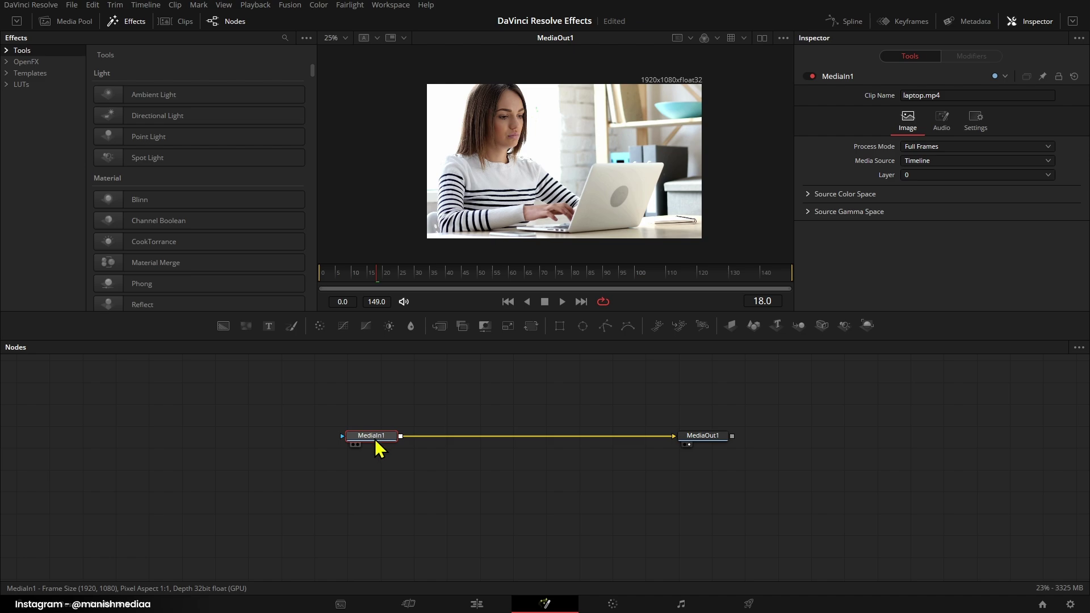
Step: Insert a Paint node between MediaIn1 and MediaOut1 and set a larger Stroke brush
{"action": "mouse_move", "coordinate": [374, 438]}
{"action": "left_click", "coordinate": [292, 328]}
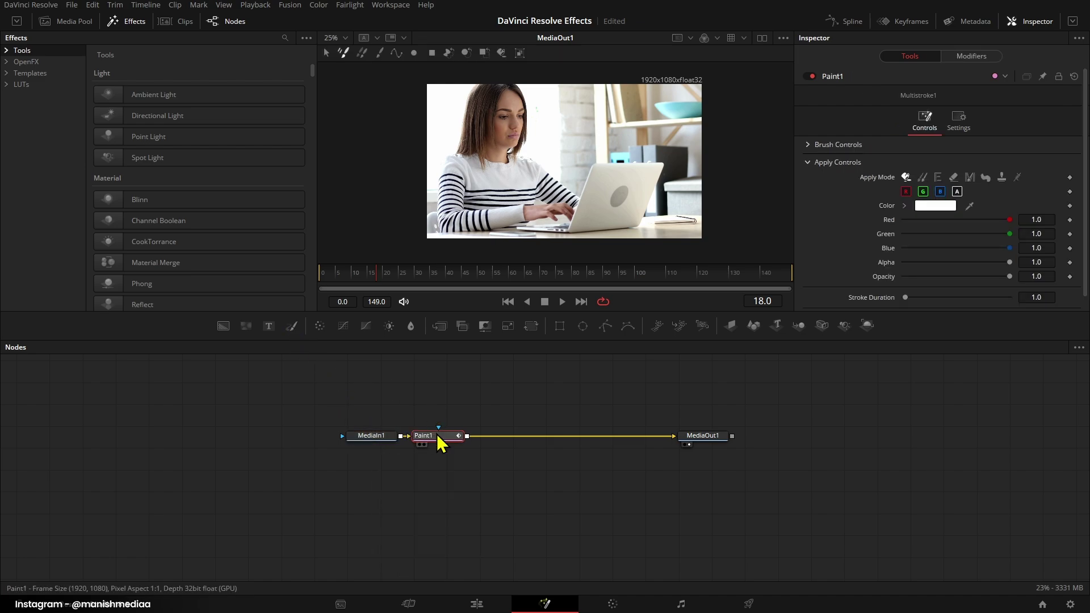
{"action": "left_click_drag", "start_coordinate": [438, 442], "coordinate": [533, 440]}
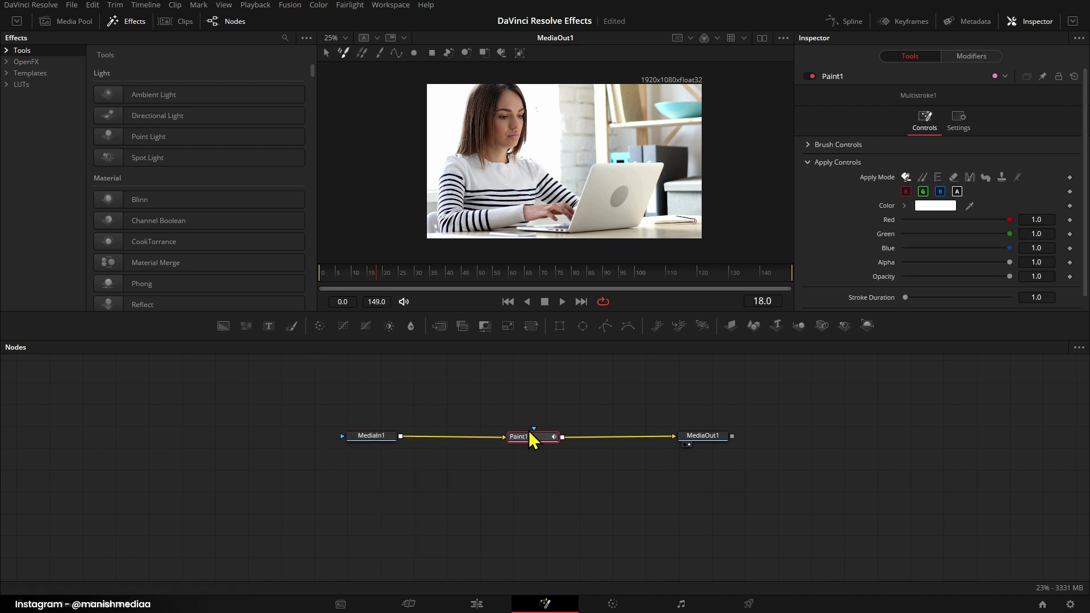
{"action": "left_click", "coordinate": [381, 55]}
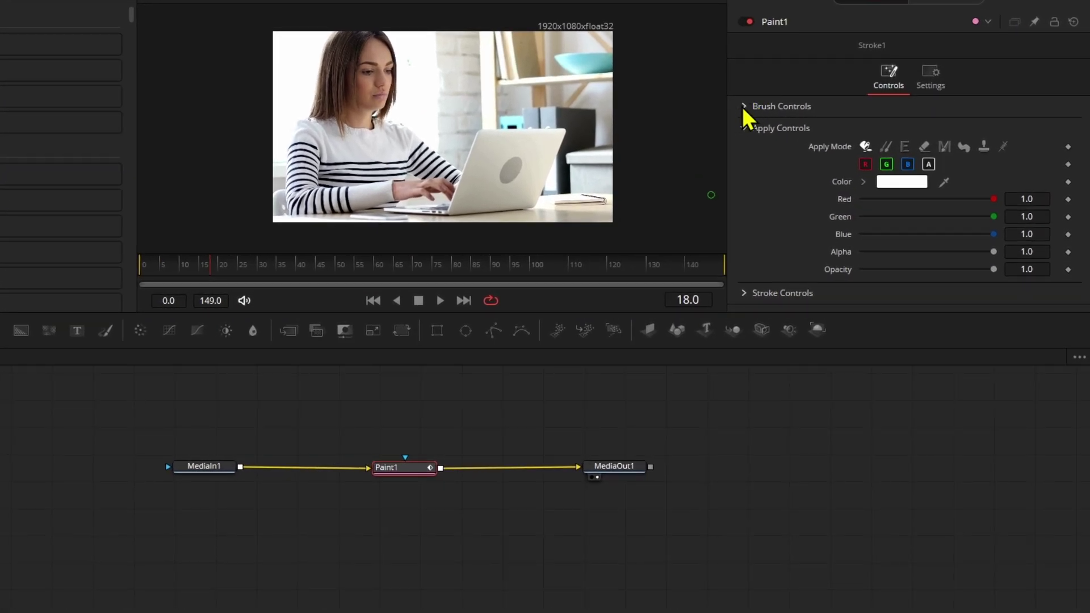
{"action": "left_click", "coordinate": [744, 107]}
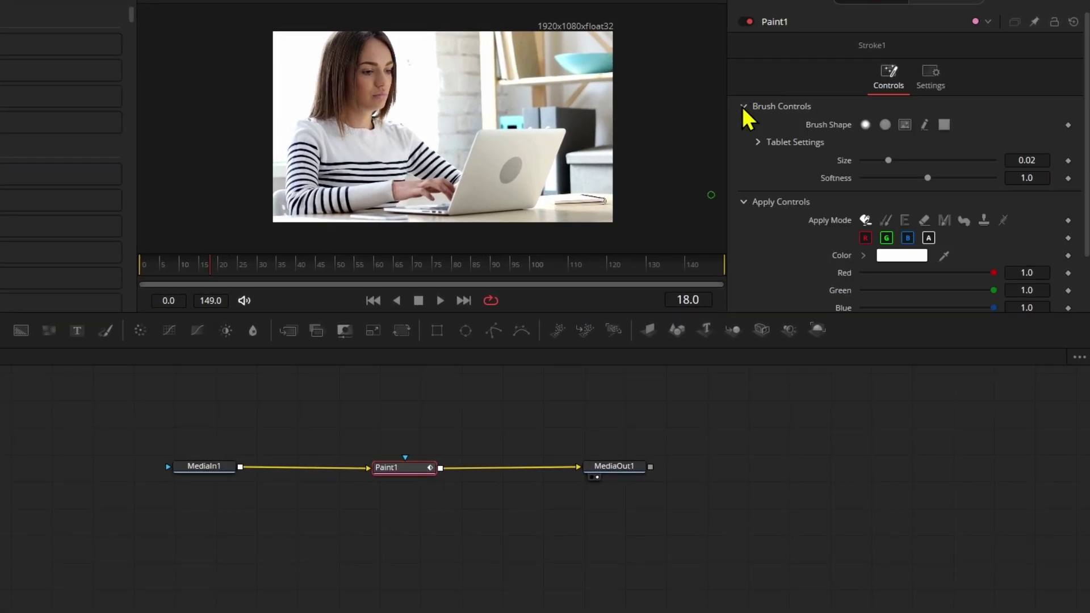
{"action": "mouse_move", "coordinate": [894, 161]}
{"action": "left_mouse_down"}
{"action": "mouse_move", "coordinate": [957, 164]}
{"action": "mouse_move", "coordinate": [947, 178]}
{"action": "left_mouse_up"}
Step: Sample the laptop lid's grey as paint colour and paint over the logo
{"action": "left_click", "coordinate": [902, 257]}
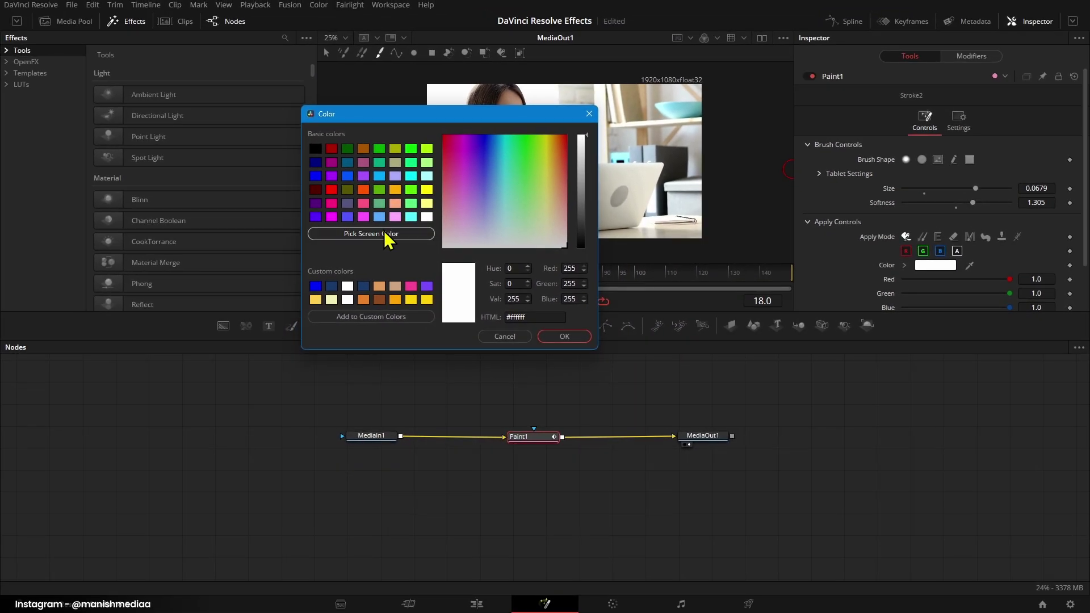
{"action": "left_click", "coordinate": [388, 238]}
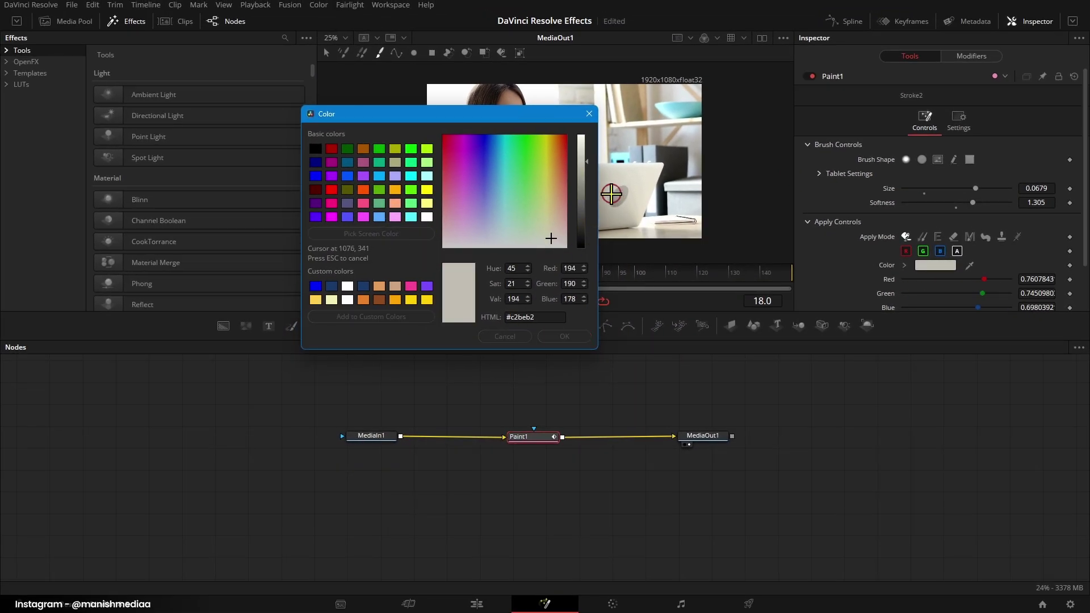
{"action": "left_click", "coordinate": [611, 193]}
{"action": "left_click", "coordinate": [558, 339]}
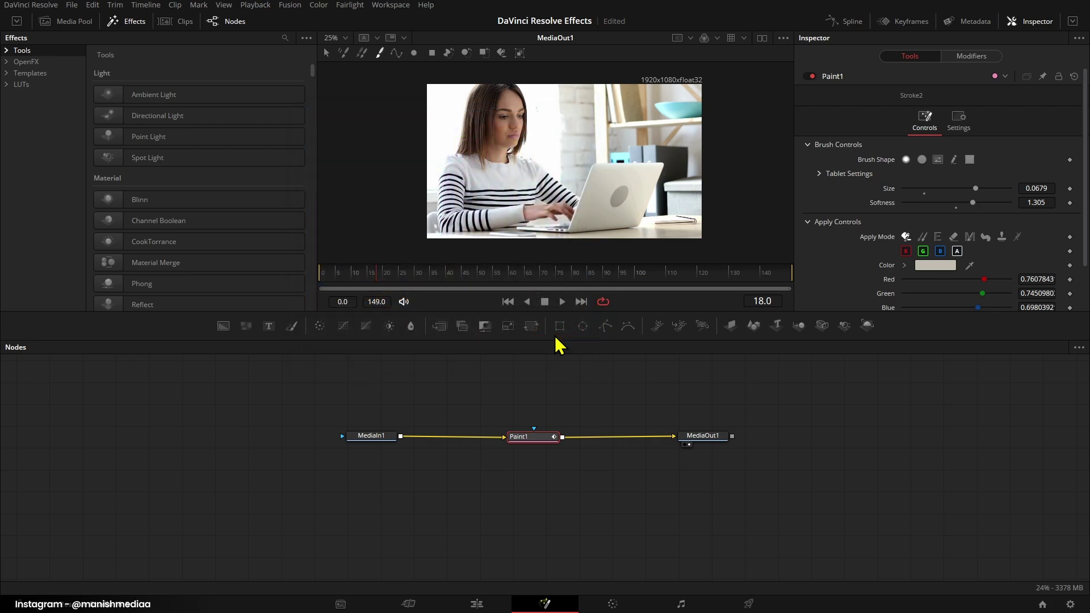
{"action": "left_click_drag", "start_coordinate": [617, 204], "coordinate": [621, 214]}
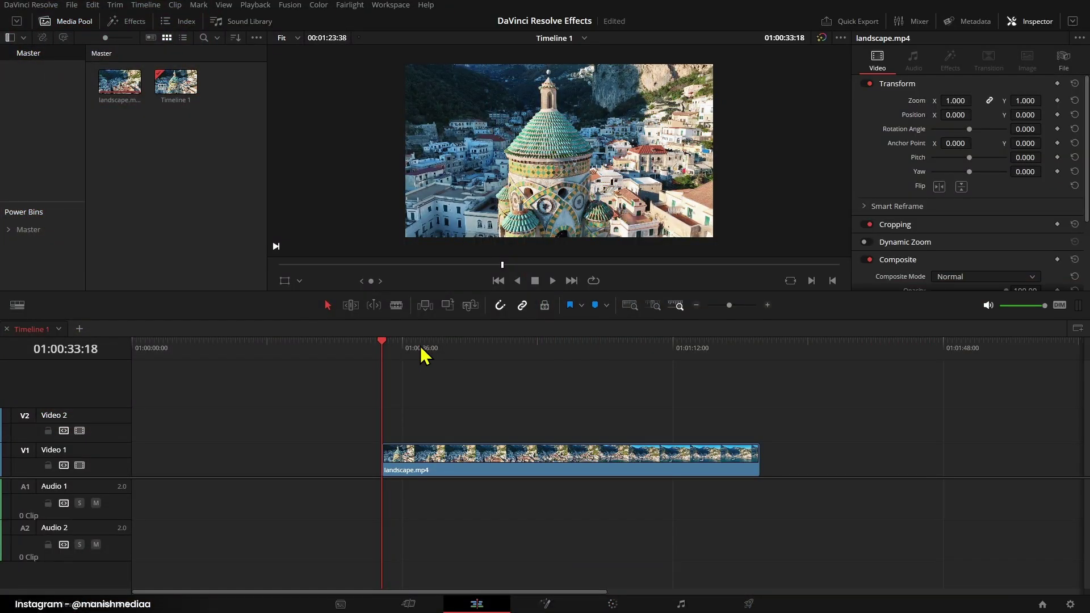
Step: Show retime controls on landscape.mp4 and add speed points at two playhead positions
{"action": "right_click", "coordinate": [605, 462]}
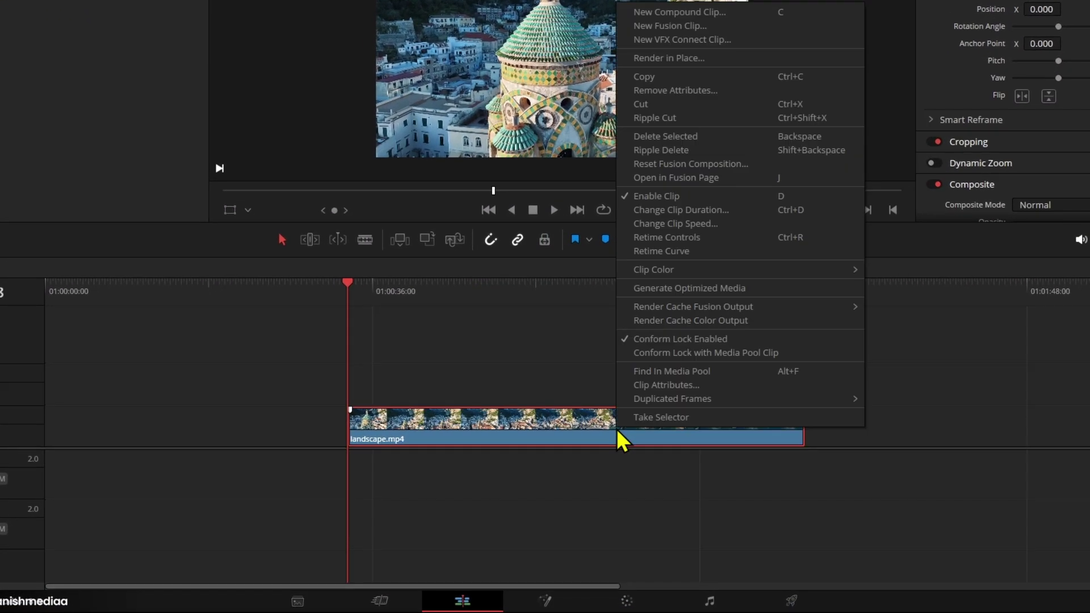
{"action": "left_click", "coordinate": [690, 239]}
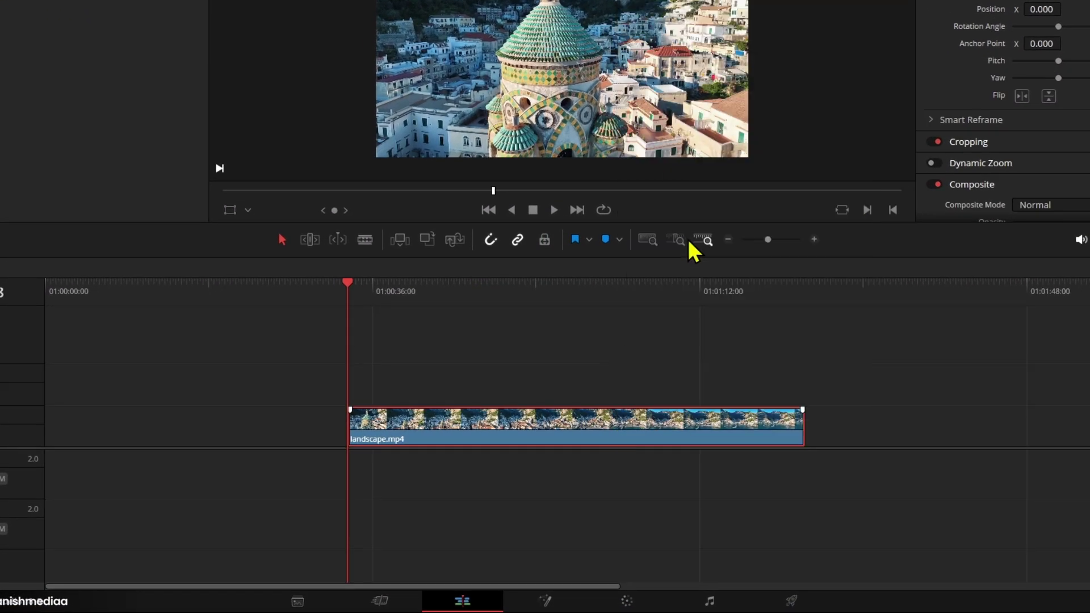
{"action": "left_click", "coordinate": [584, 438]}
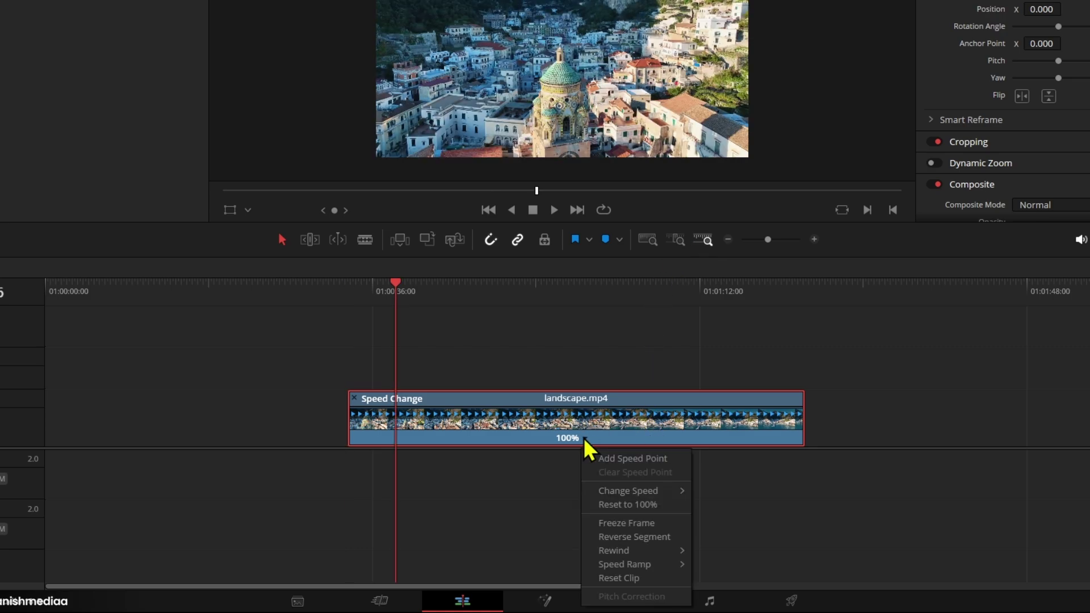
{"action": "left_click", "coordinate": [625, 458]}
{"action": "left_click_drag", "start_coordinate": [400, 292], "coordinate": [506, 312]}
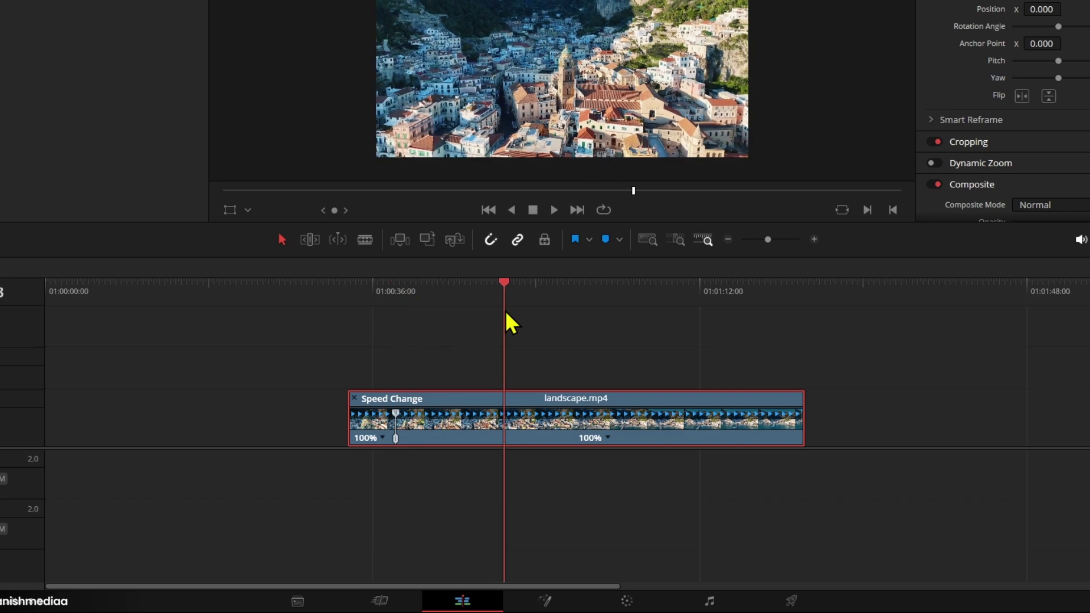
{"action": "left_click", "coordinate": [608, 437]}
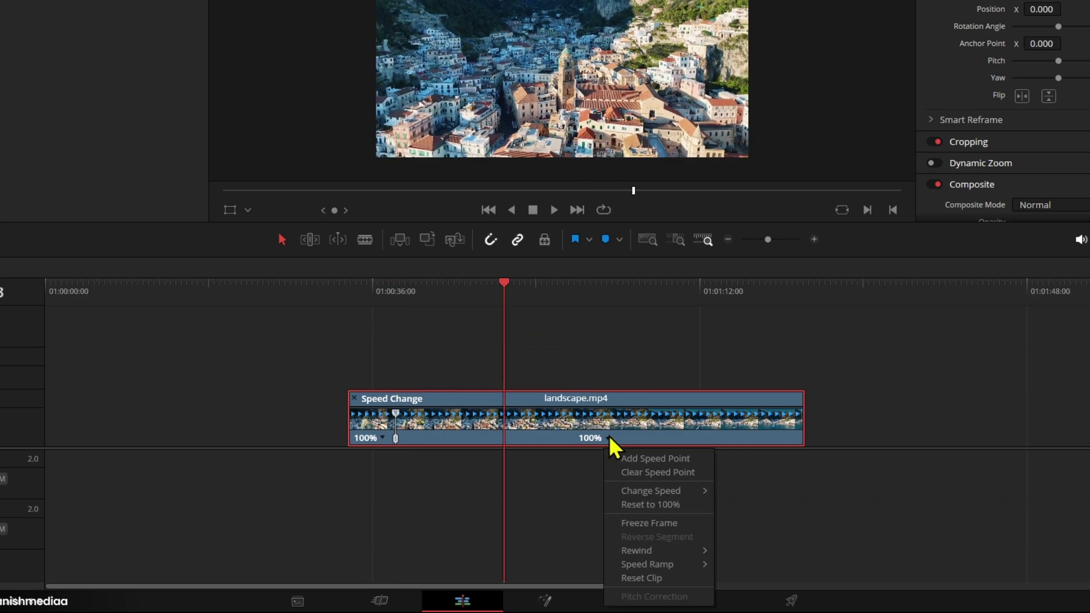
{"action": "left_click", "coordinate": [629, 458]}
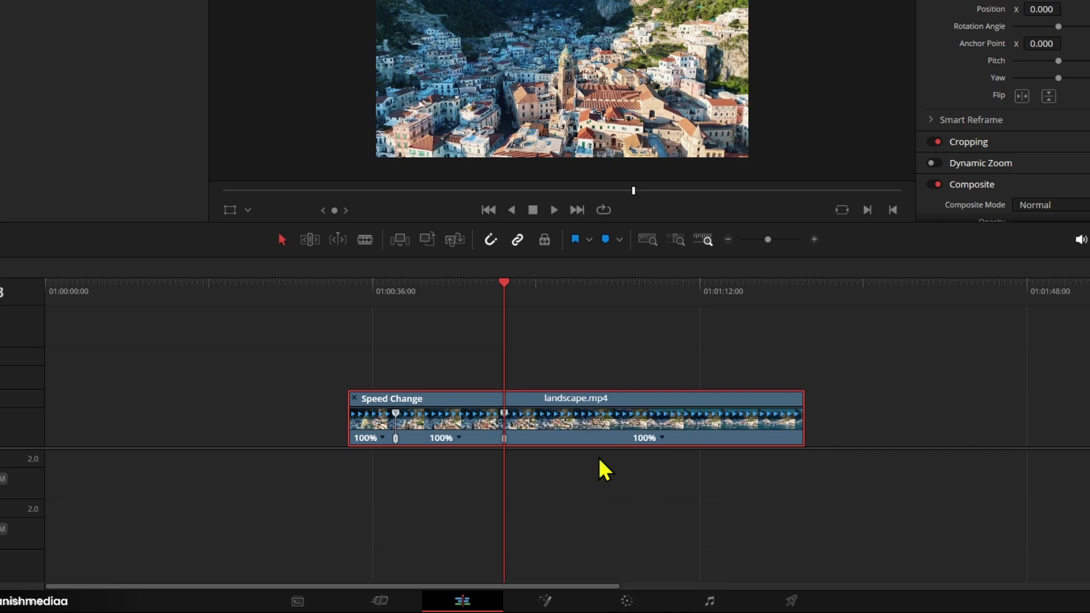
Step: Set the middle section to 800% speed and play back the ramp
{"action": "left_click", "coordinate": [460, 439]}
{"action": "mouse_move", "coordinate": [495, 495]}
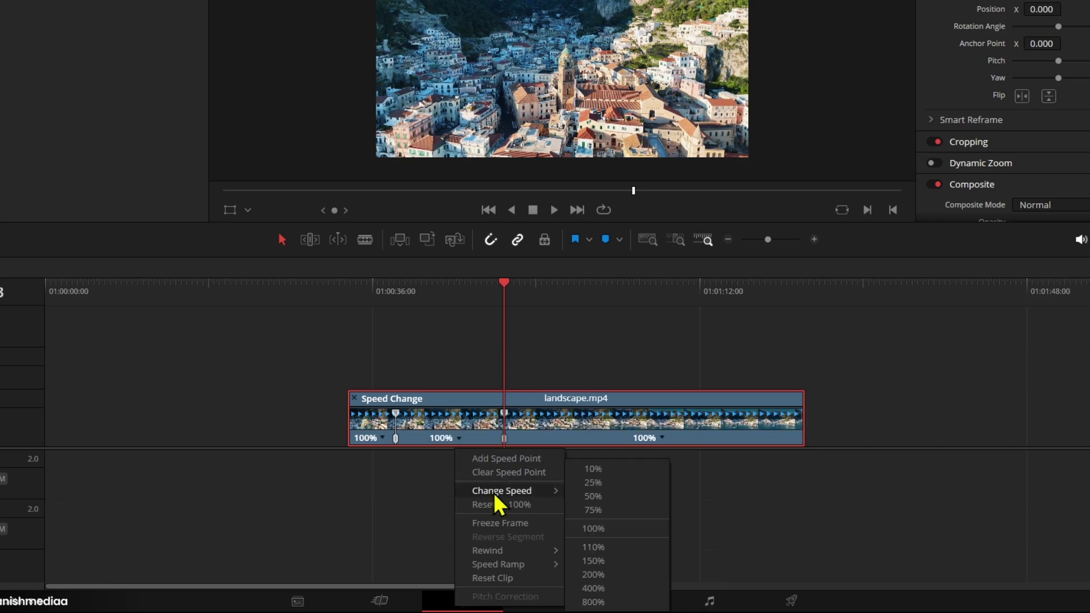
{"action": "left_click", "coordinate": [596, 602]}
{"action": "key", "text": "ctrl+equal"}
{"action": "key", "text": "space"}
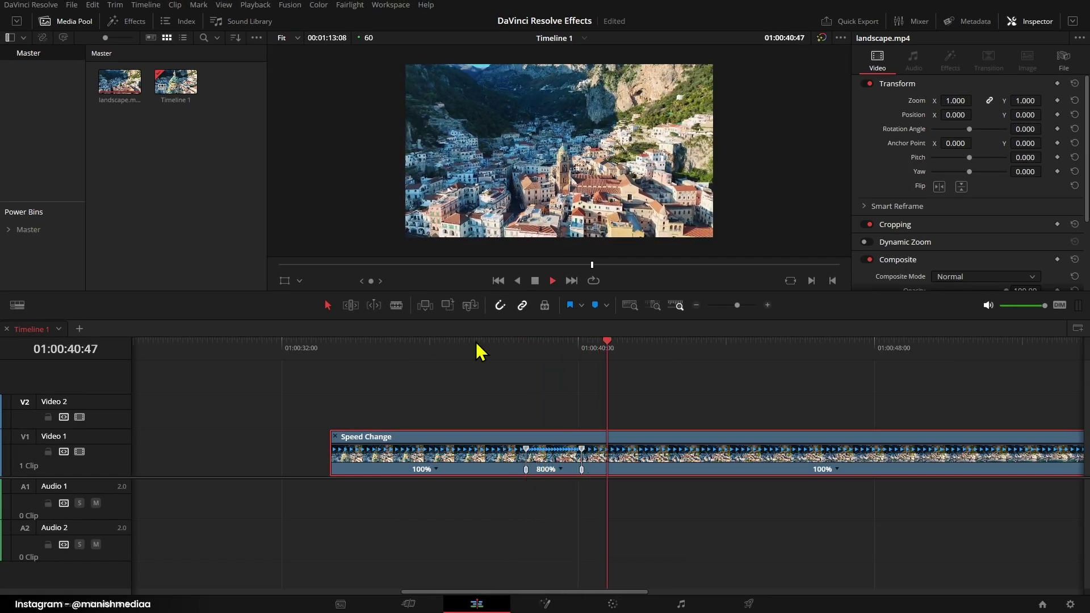
{"action": "key", "text": "space"}
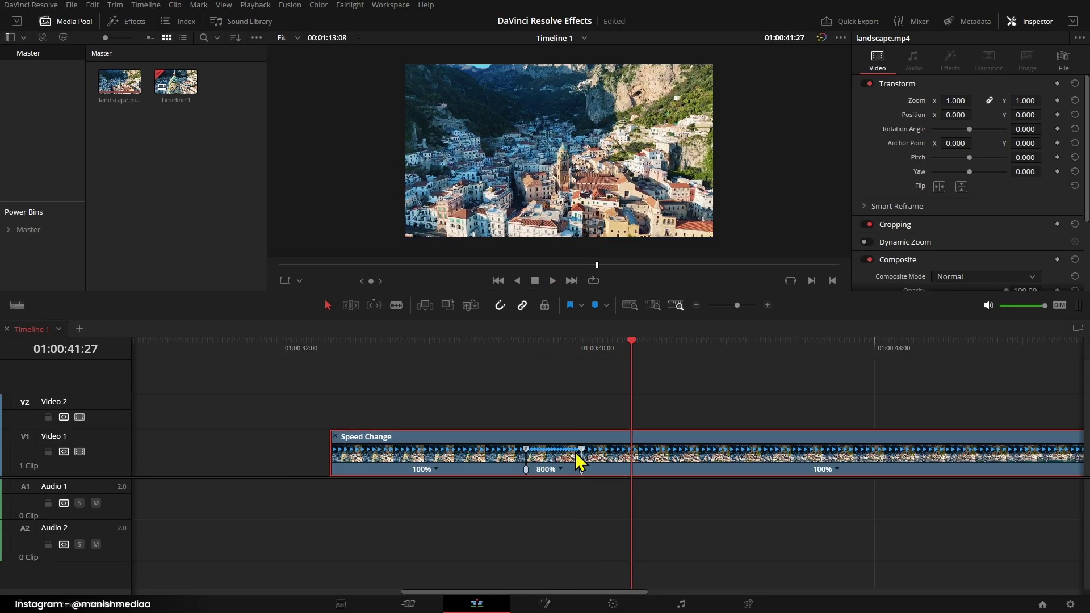
{"action": "right_click", "coordinate": [576, 453]}
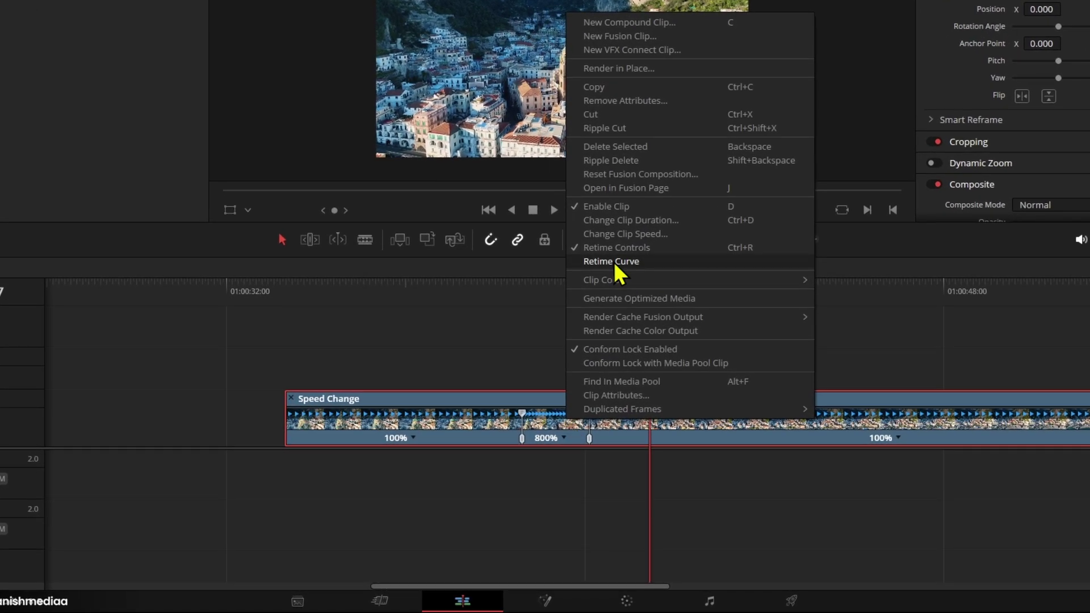
Step: Show the retime curve and apply ease to both speed keyframes
{"action": "left_click", "coordinate": [612, 261]}
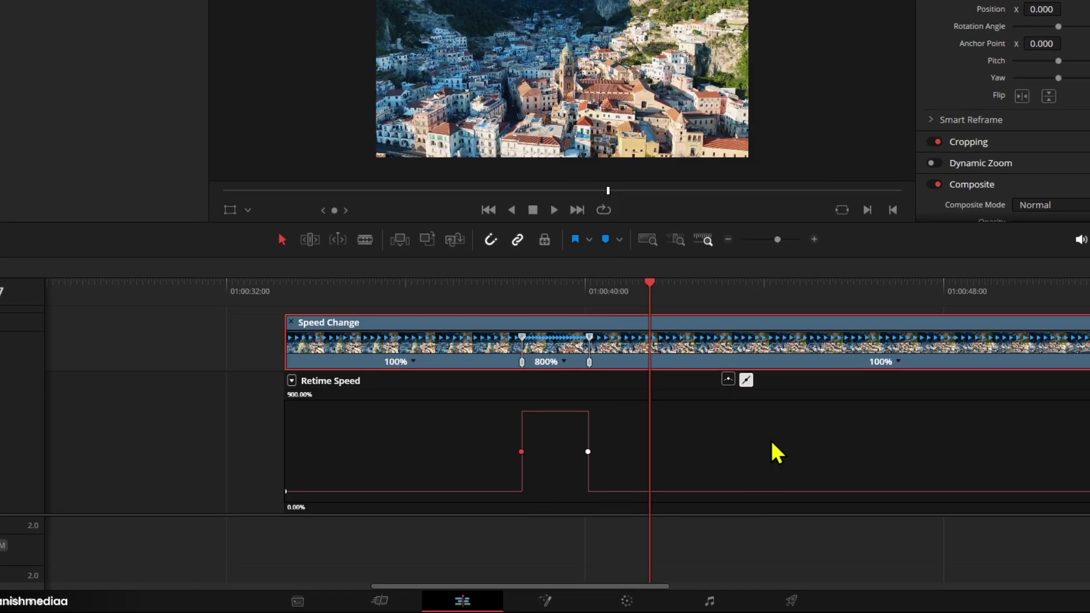
{"action": "left_click", "coordinate": [740, 381]}
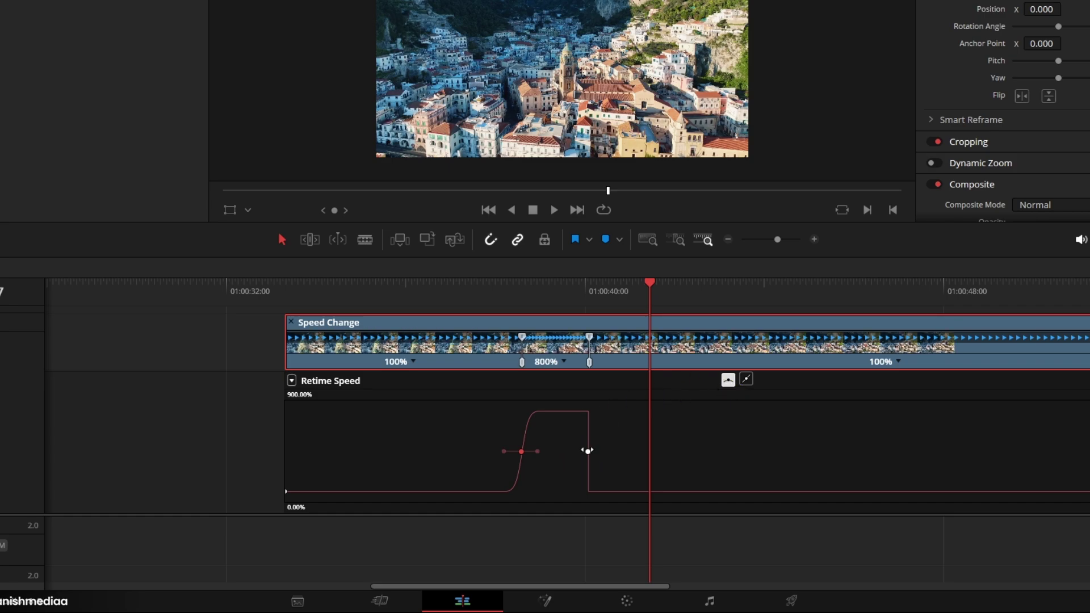
{"action": "left_click", "coordinate": [587, 451]}
{"action": "left_click", "coordinate": [728, 380]}
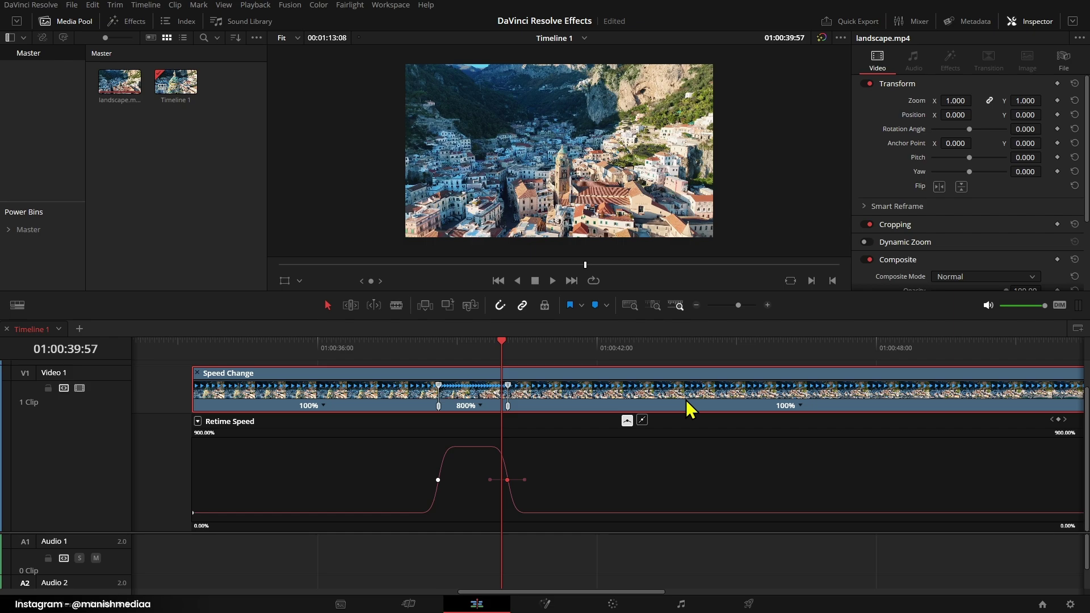
Step: Hide the retime curve and play back the smoothed speed ramp
{"action": "right_click", "coordinate": [686, 399]}
{"action": "left_click", "coordinate": [744, 268]}
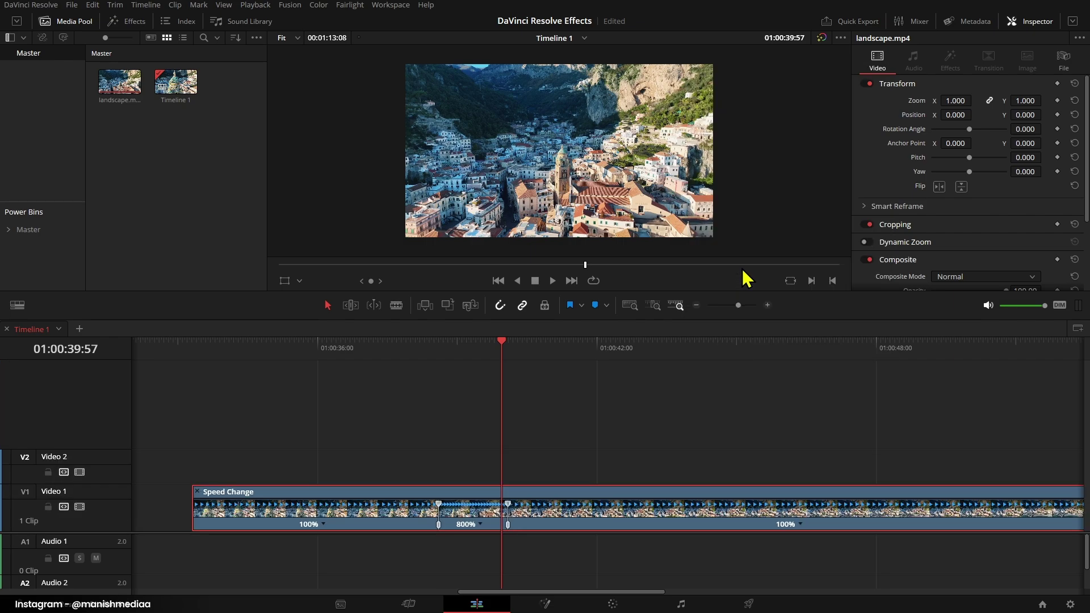
{"action": "left_click", "coordinate": [343, 347]}
{"action": "key", "text": "space"}
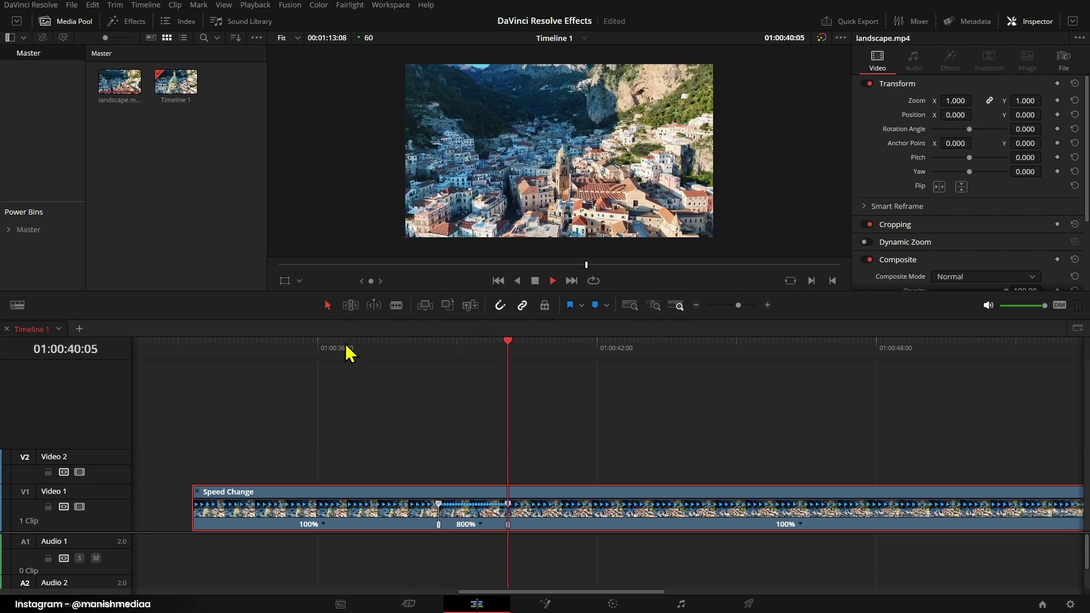
{"action": "key", "text": "space"}
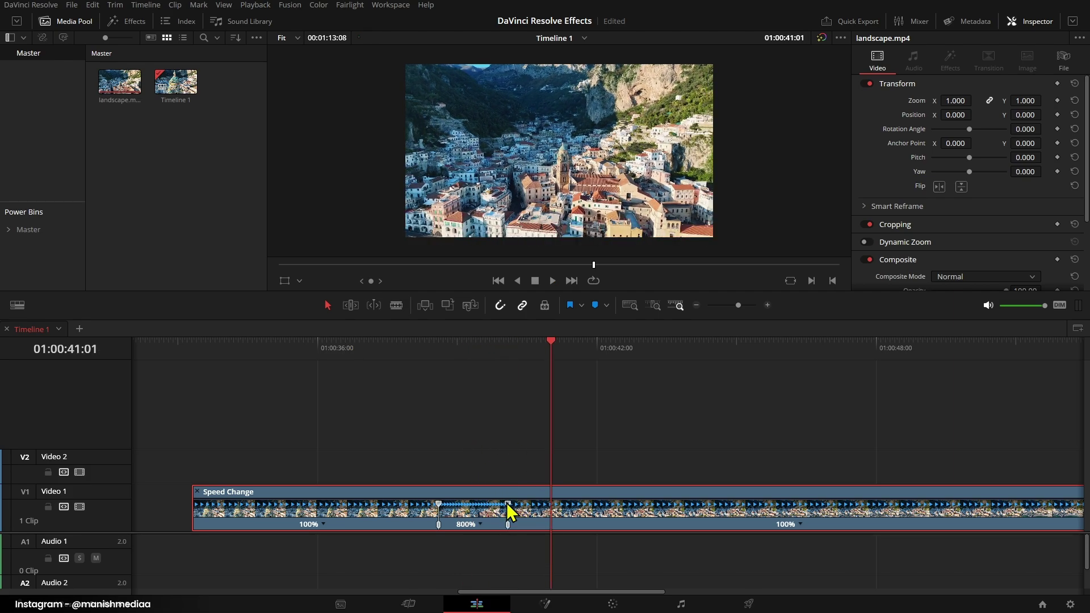
Step: Drag the speed point left so the fast section runs at 1313%, then replay it
{"action": "left_click_drag", "start_coordinate": [509, 508], "coordinate": [468, 505]}
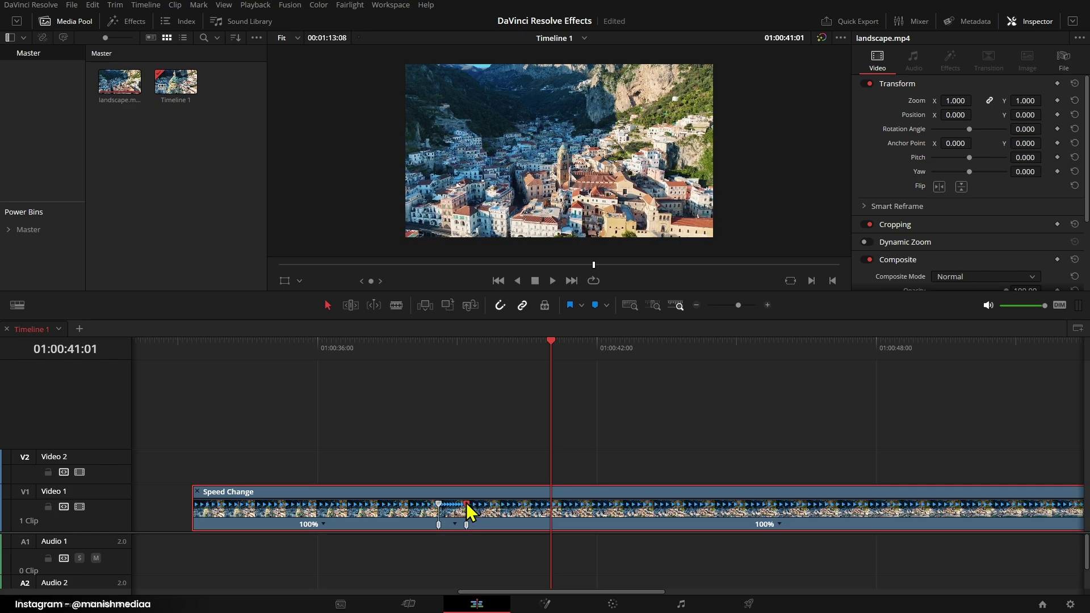
{"action": "left_click", "coordinate": [430, 352]}
{"action": "key", "text": "space"}
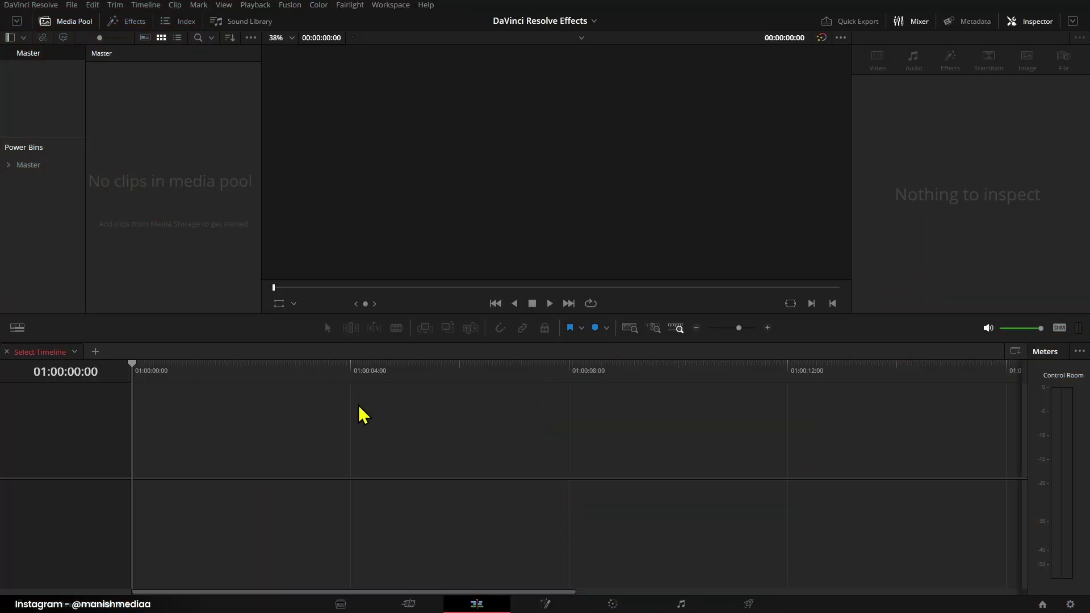
Step: Place a Text+ title from Effects > Titles onto the timeline
{"action": "left_click", "coordinate": [129, 21]}
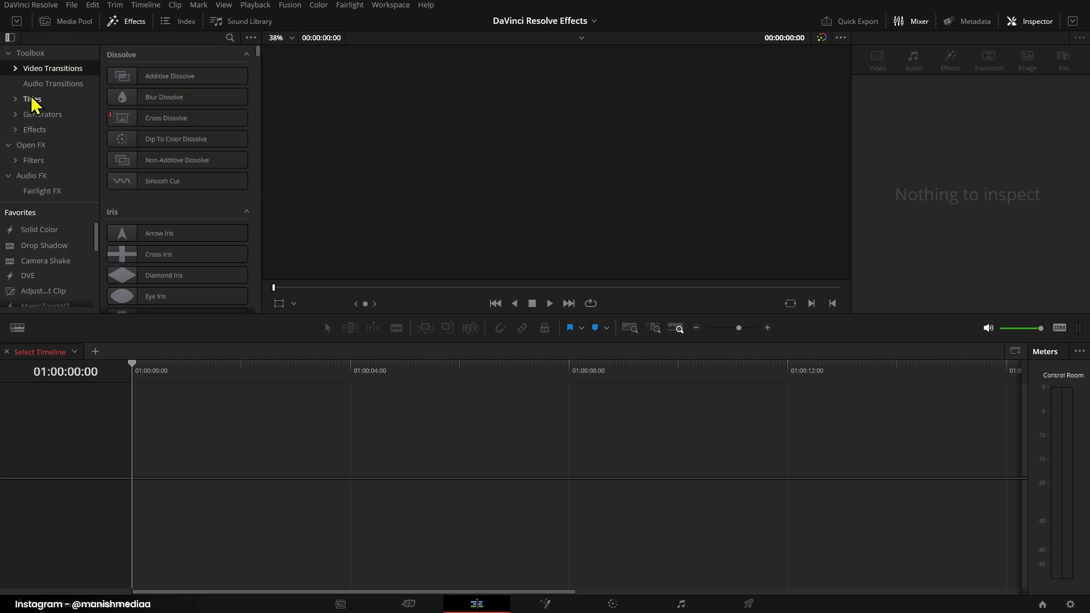
{"action": "left_click", "coordinate": [32, 99]}
{"action": "mouse_move", "coordinate": [236, 180]}
{"action": "left_mouse_down"}
{"action": "mouse_move", "coordinate": [474, 479]}
{"action": "mouse_move", "coordinate": [562, 484]}
{"action": "left_mouse_up"}
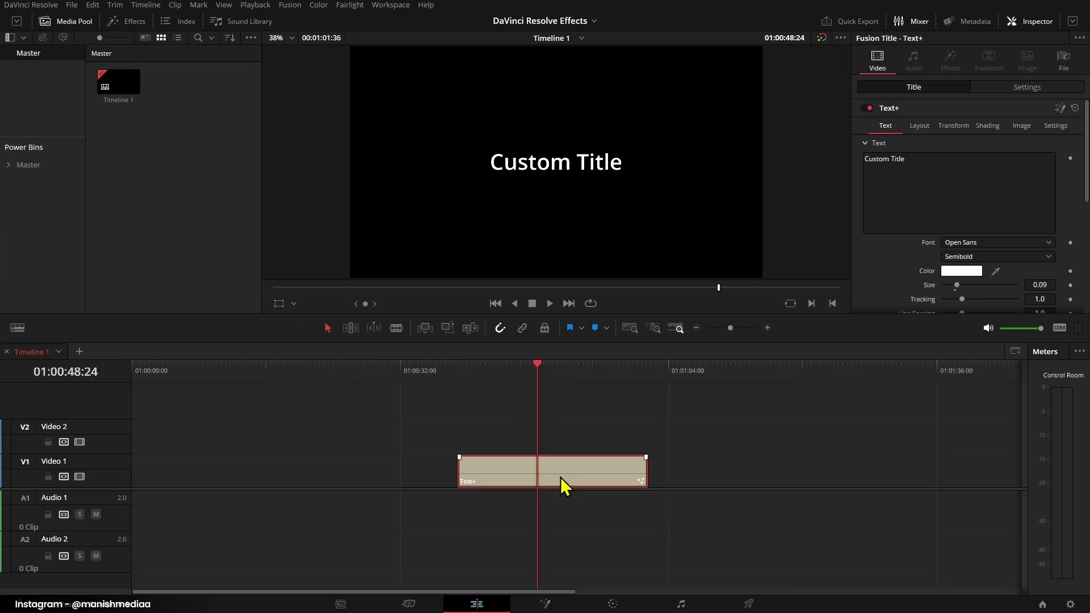
Step: Change the title text to FOLLOW in Poppins Black at size 0.1496
{"action": "triple_click", "coordinate": [935, 163]}
{"action": "type", "text": "FOLL"}
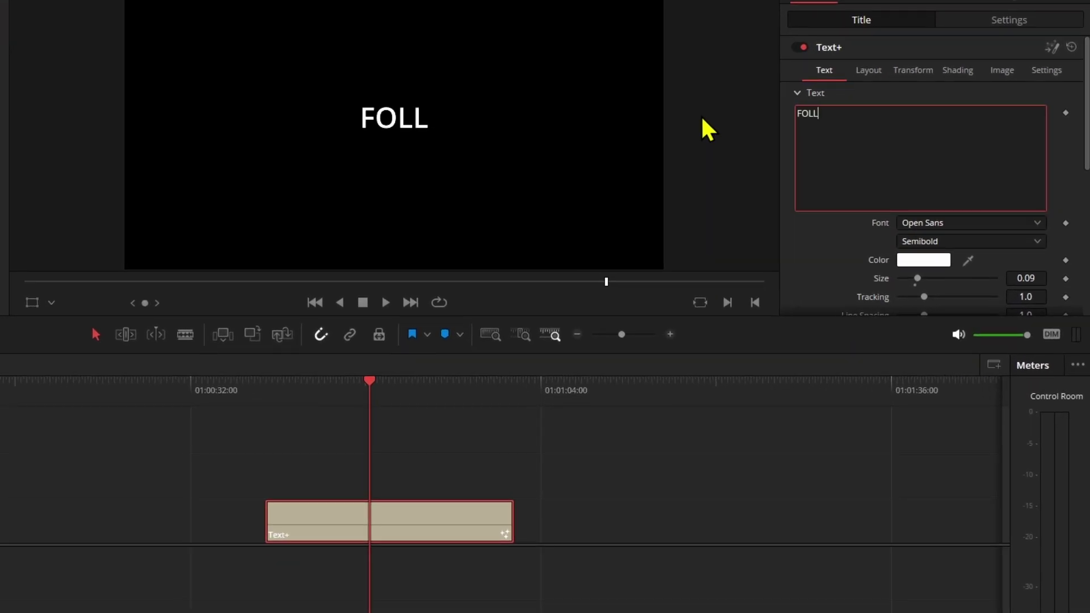
{"action": "type", "text": "OW"}
{"action": "left_click", "coordinate": [943, 223]}
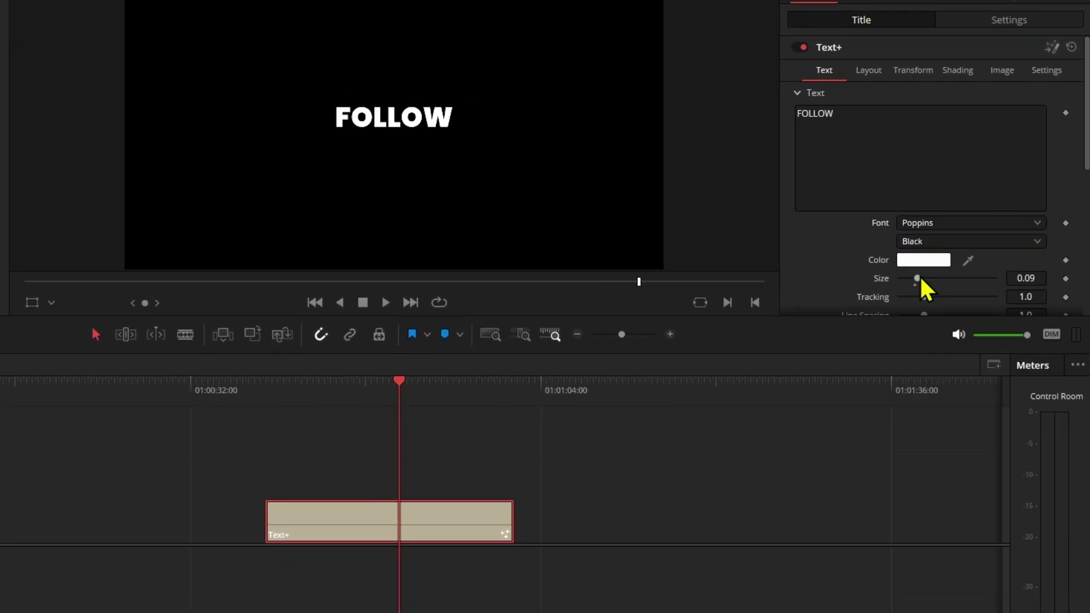
{"action": "left_click_drag", "start_coordinate": [917, 278], "coordinate": [929, 278]}
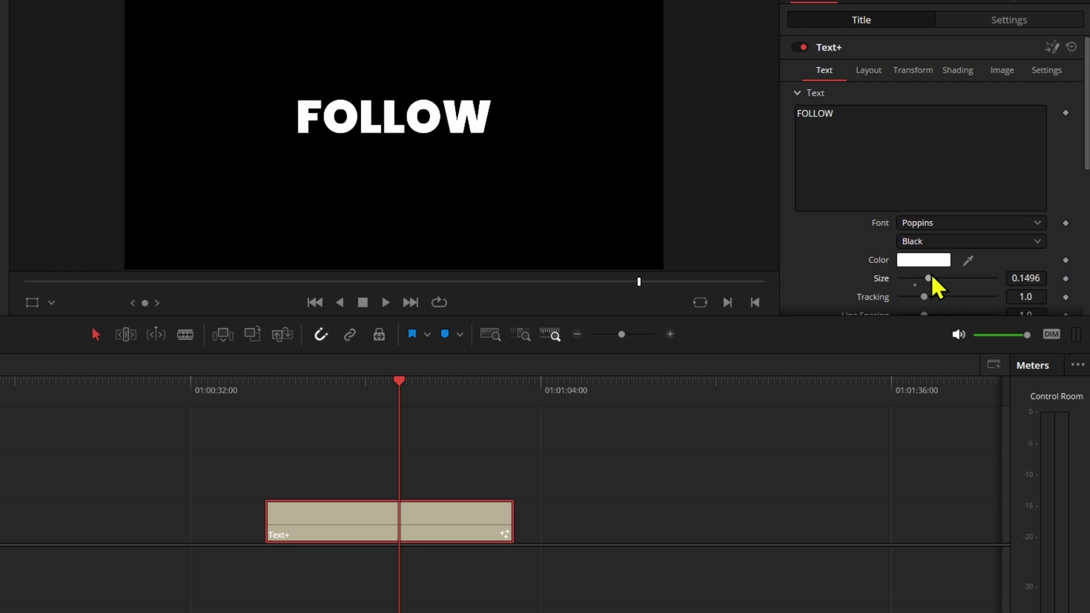
{"action": "left_click", "coordinate": [520, 335]}
{"action": "left_click_drag", "start_coordinate": [401, 380], "coordinate": [285, 397]}
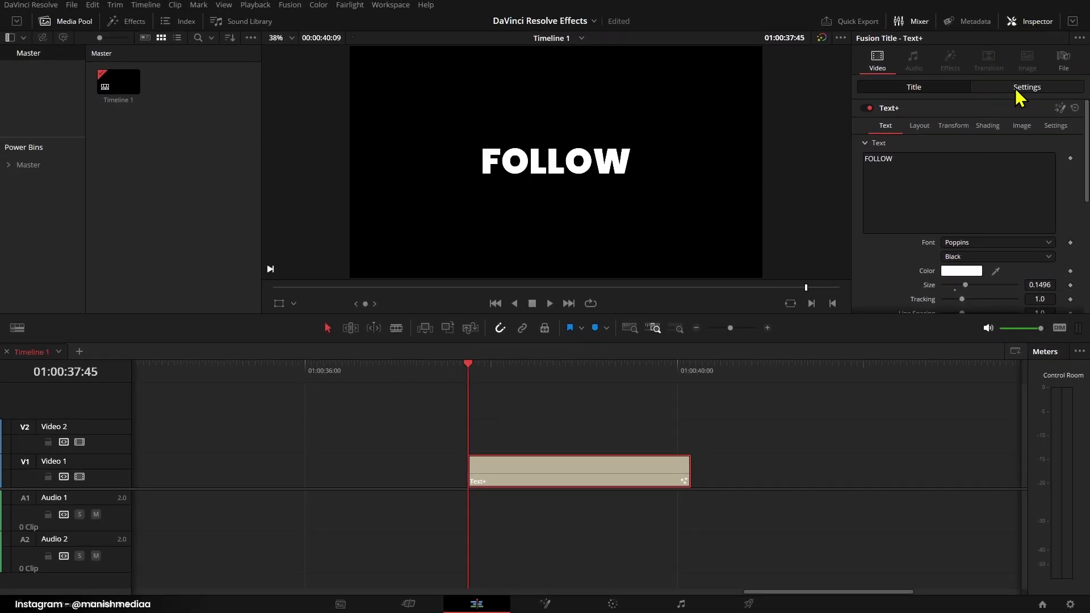
Step: Set a 1.25 Zoom keyframe on the FOLLOW title
{"action": "left_click", "coordinate": [1020, 91]}
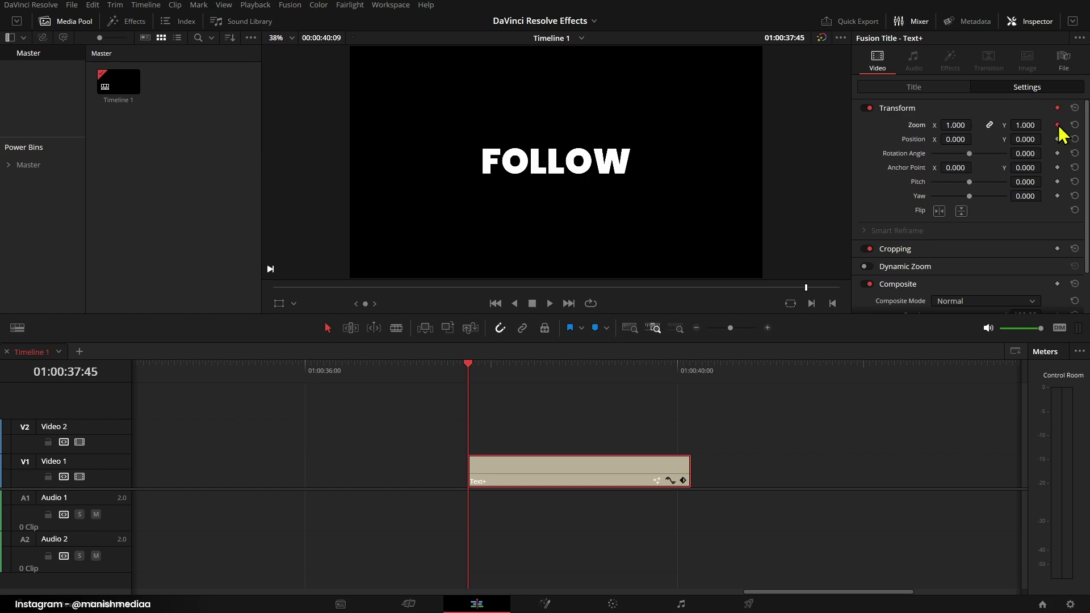
{"action": "key", "text": "Right"}
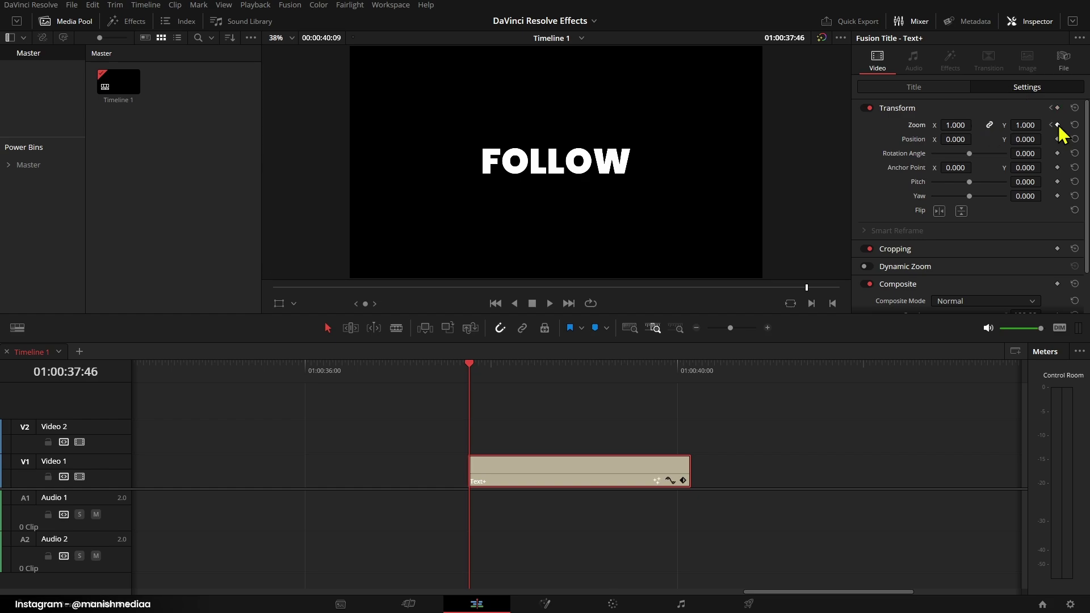
{"action": "key", "text": "Right"}
{"action": "key", "text": "Right"}
{"action": "left_click", "coordinate": [957, 125]}
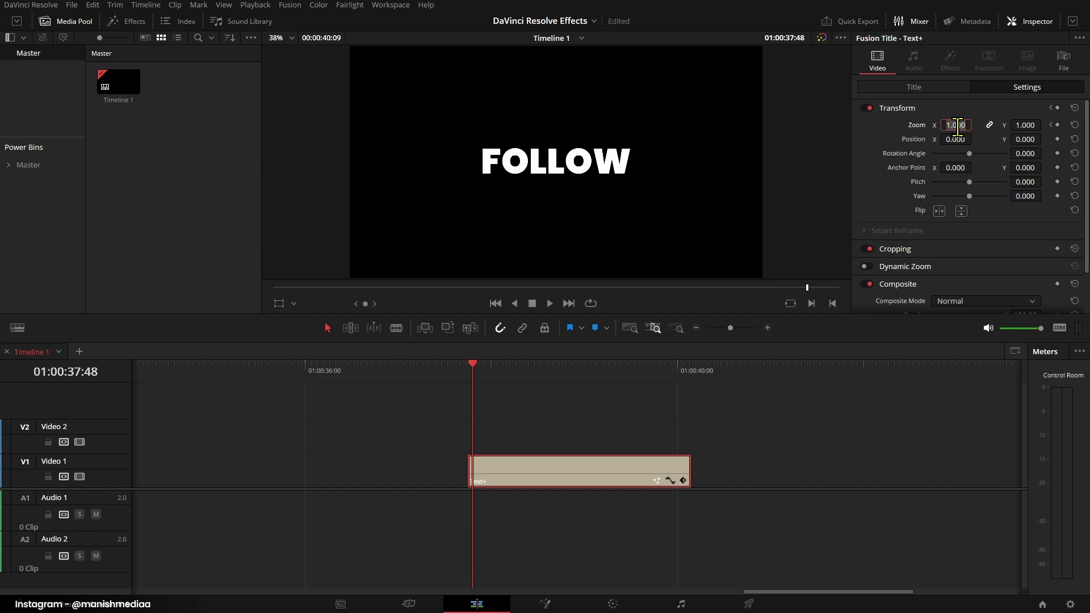
{"action": "type", "text": "1.25"}
{"action": "key", "text": "Return"}
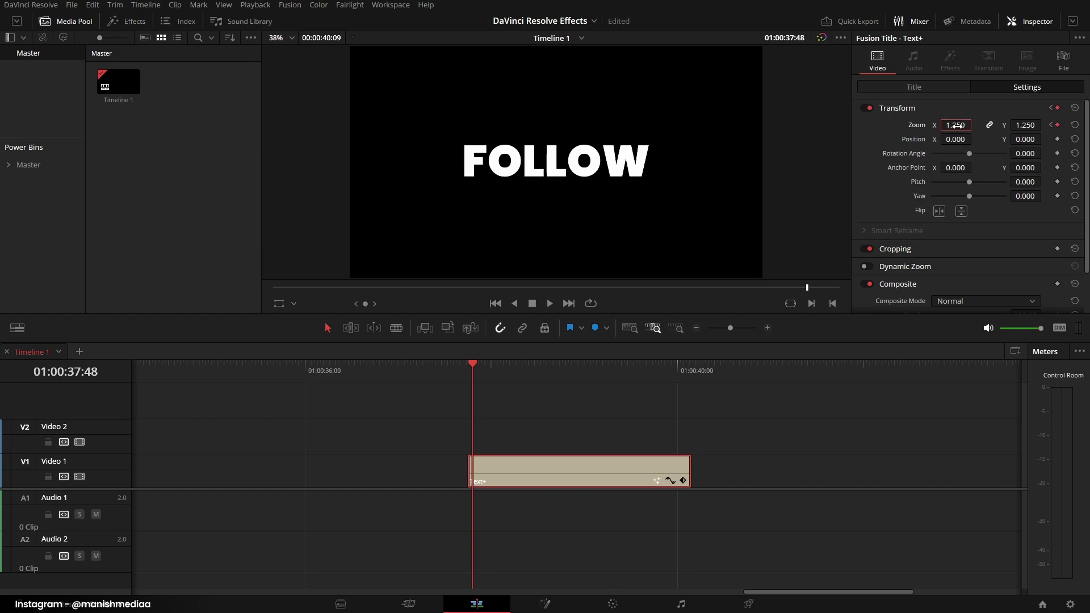
Step: A few frames later, keyframe Zoom back to 1.0
{"action": "key", "text": "Right"}
{"action": "key", "text": "Right"}
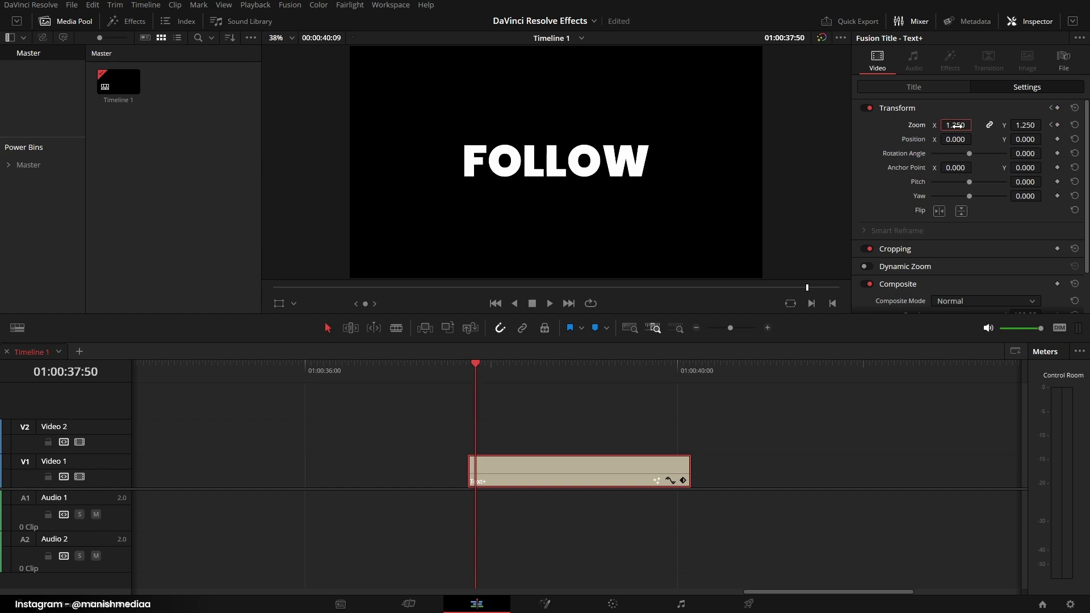
{"action": "key", "text": "Right"}
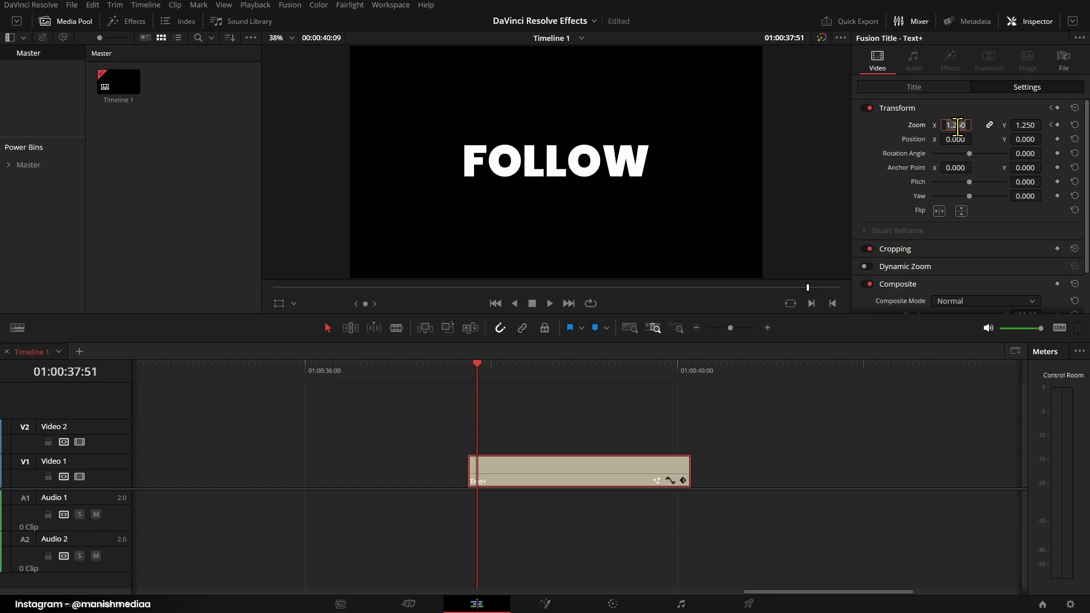
{"action": "double_click", "coordinate": [955, 125]}
{"action": "type", "text": "1"}
{"action": "key", "text": "Return"}
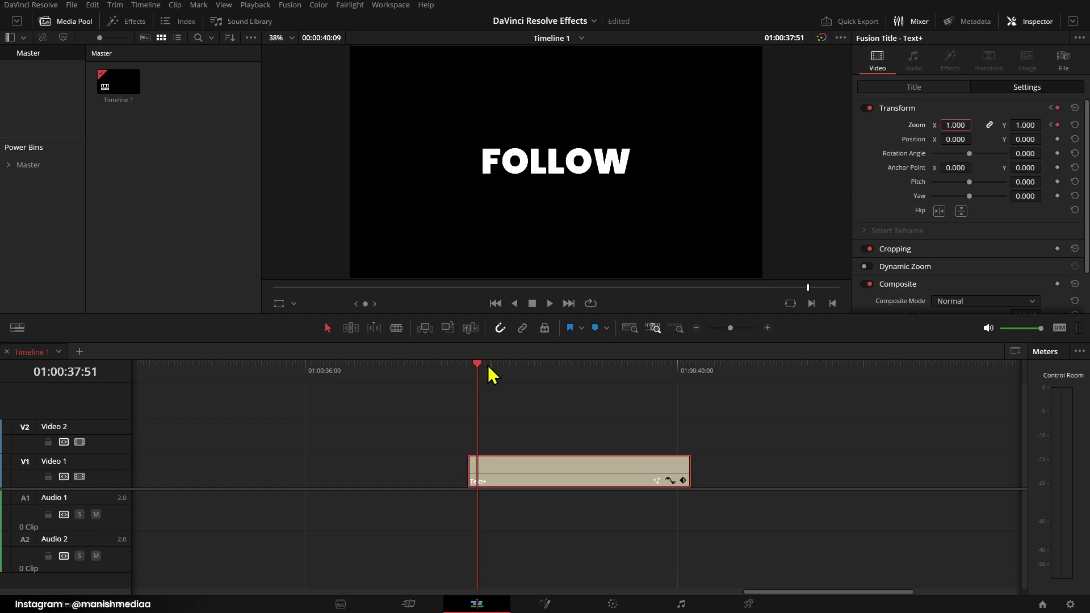
{"action": "left_click_drag", "start_coordinate": [470, 366], "coordinate": [487, 366]}
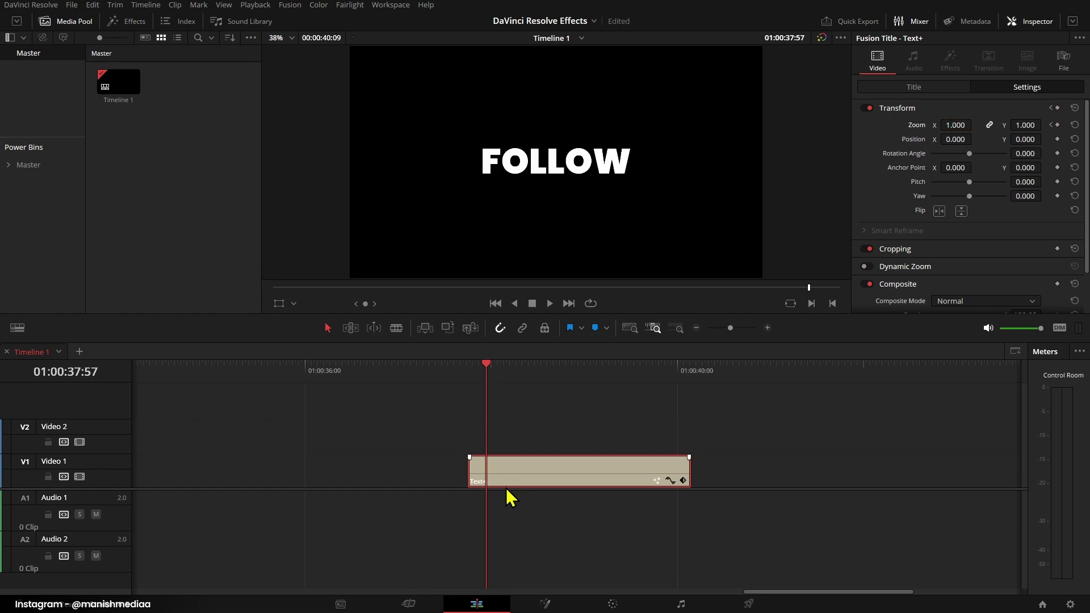
Step: Duplicate the title clip along the track and play the alternating MORE and FOLLOW titles
{"action": "mouse_move", "coordinate": [499, 482]}
{"action": "left_mouse_down"}
{"action": "mouse_move", "coordinate": [527, 473]}
{"action": "mouse_move", "coordinate": [703, 476]}
{"action": "left_mouse_up"}
{"action": "key", "text": "space"}
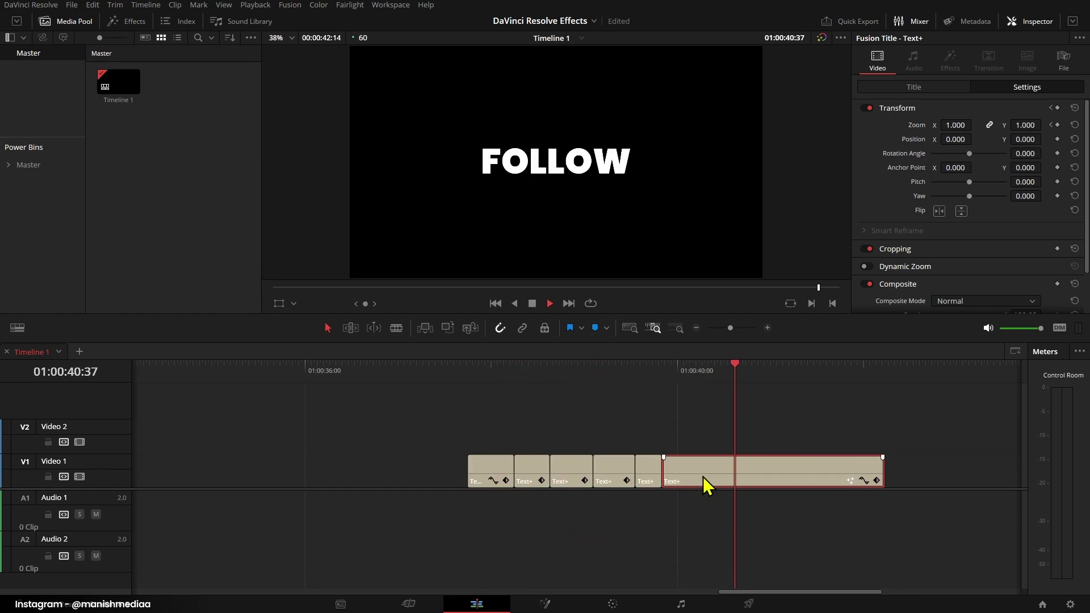
{"action": "left_click", "coordinate": [380, 369]}
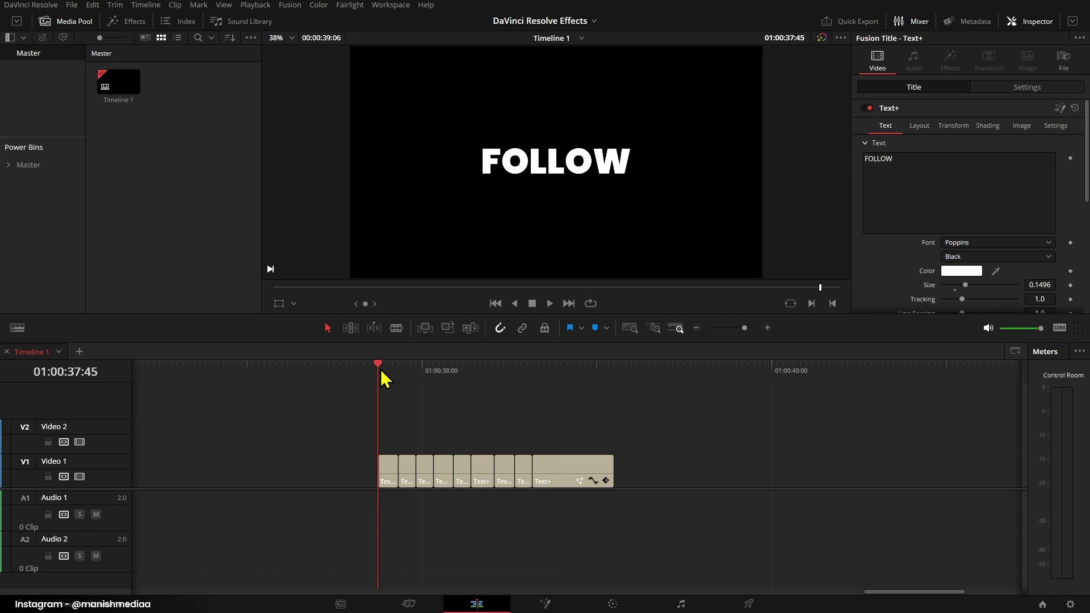
{"action": "key", "text": "space"}
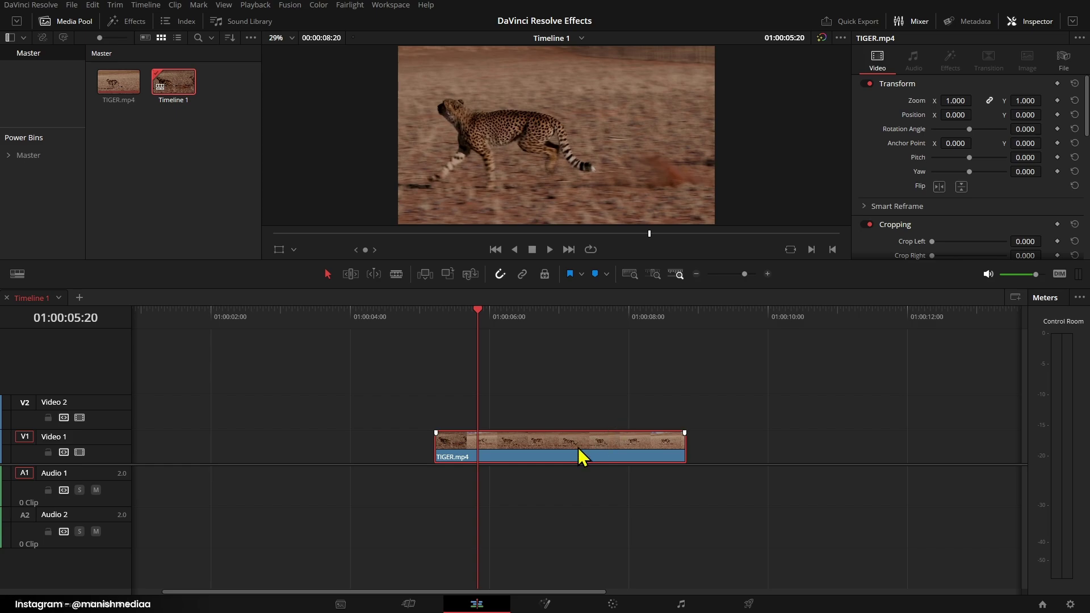
Step: Show retime controls on TIGER.mp4 and add speed points where the slow motion starts and ends
{"action": "right_click", "coordinate": [578, 448]}
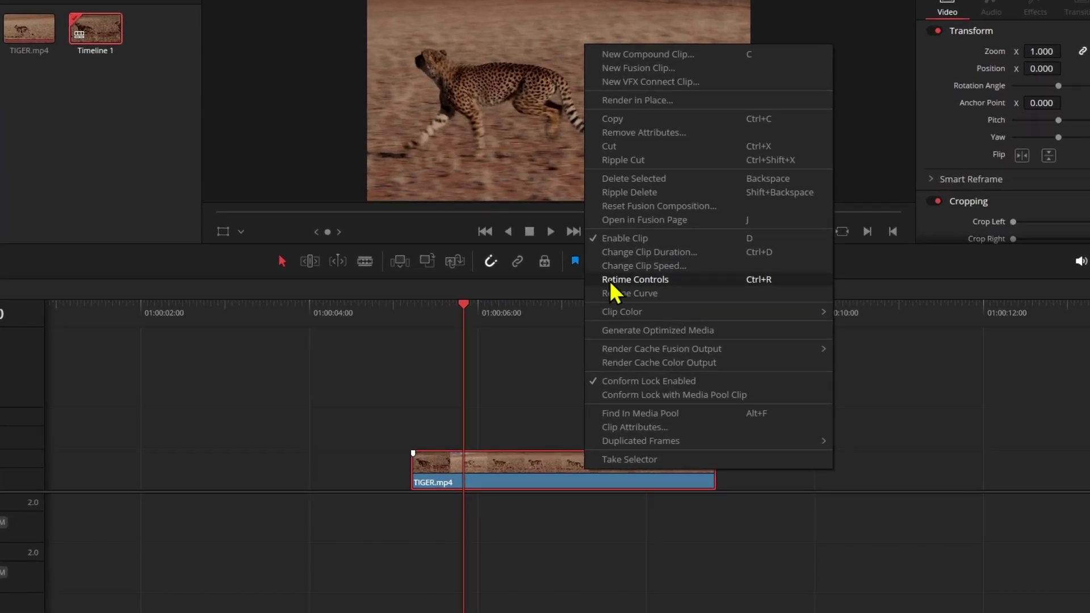
{"action": "left_click", "coordinate": [608, 280]}
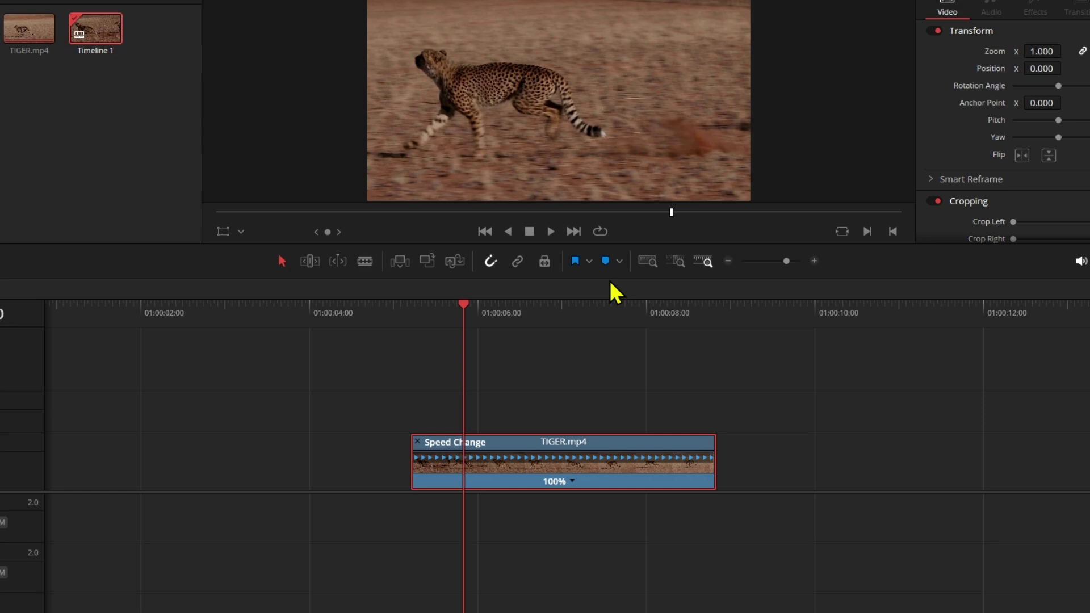
{"action": "left_click_drag", "start_coordinate": [465, 322], "coordinate": [467, 322]}
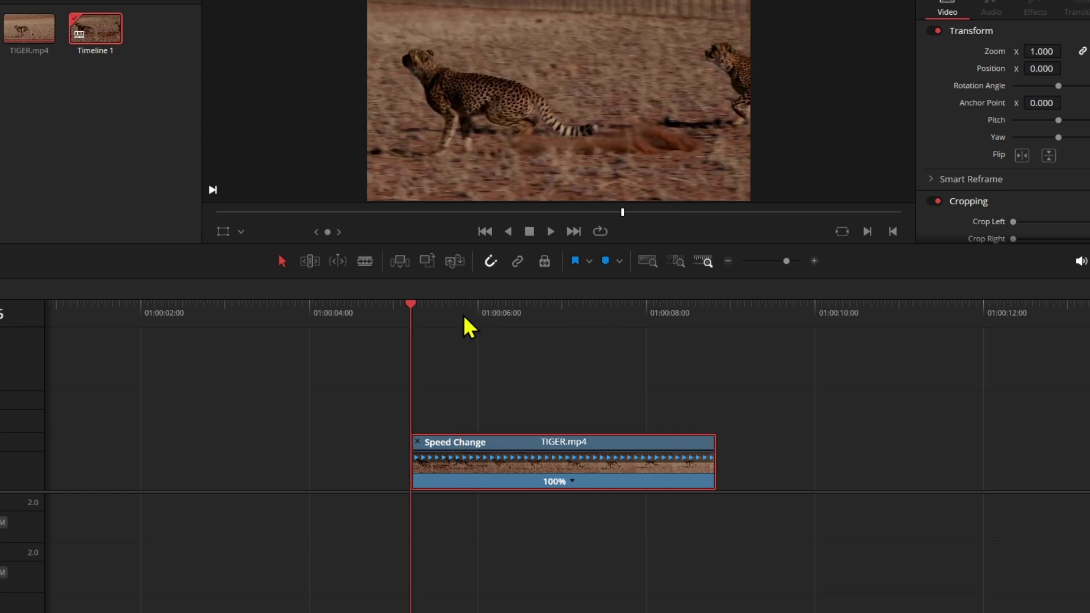
{"action": "left_click", "coordinate": [571, 481]}
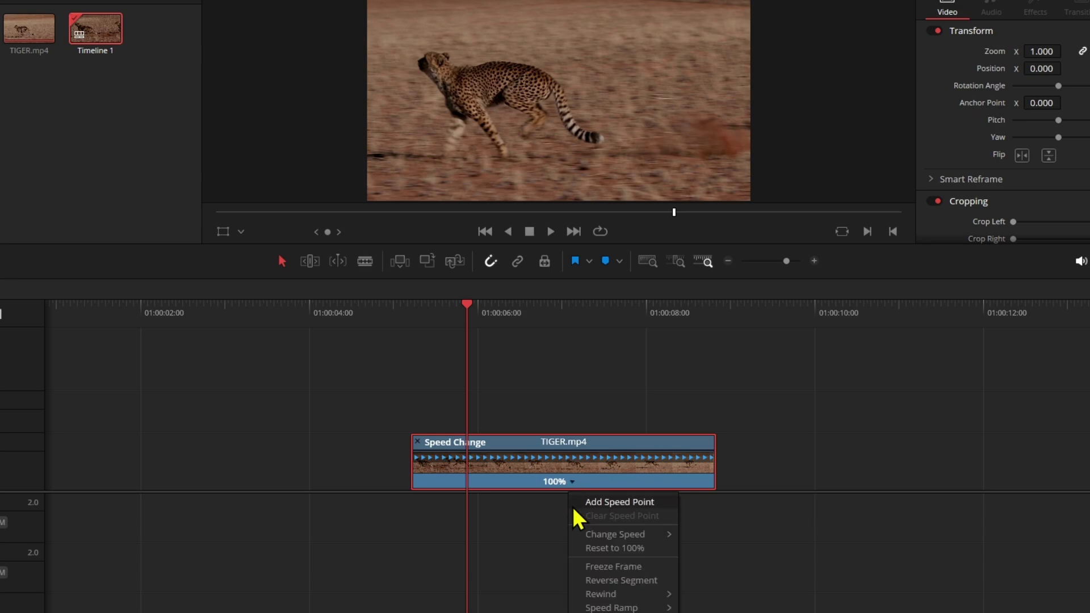
{"action": "left_click", "coordinate": [594, 502]}
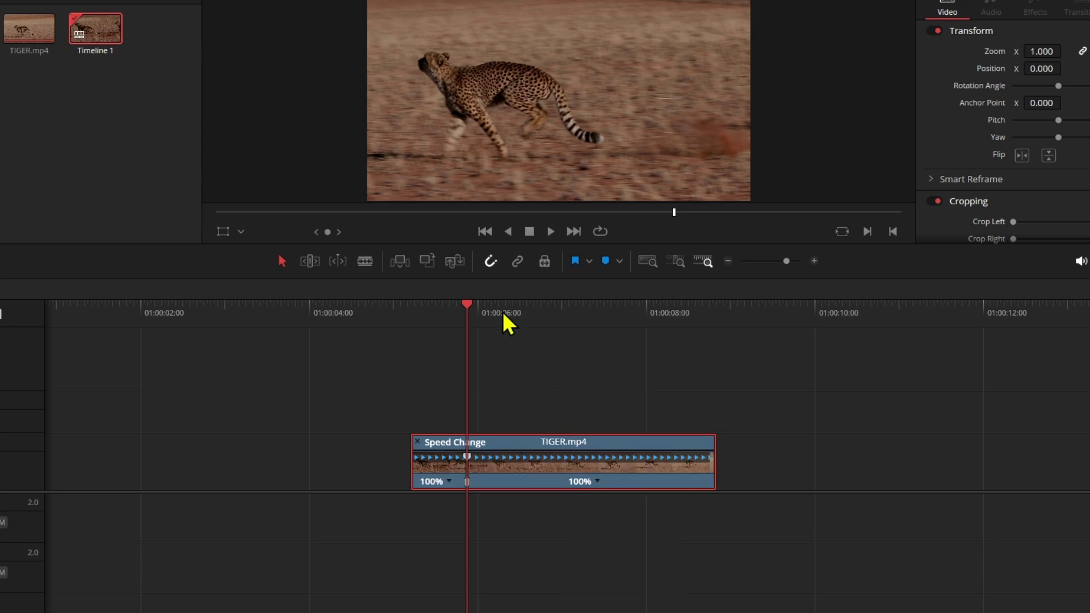
{"action": "left_click", "coordinate": [534, 315]}
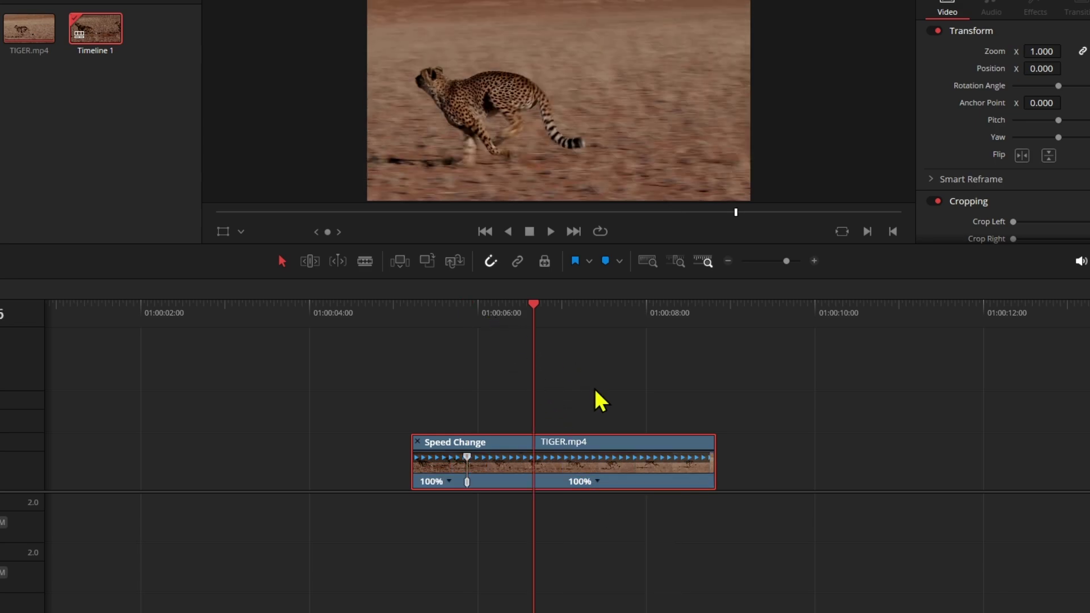
{"action": "left_click", "coordinate": [595, 483]}
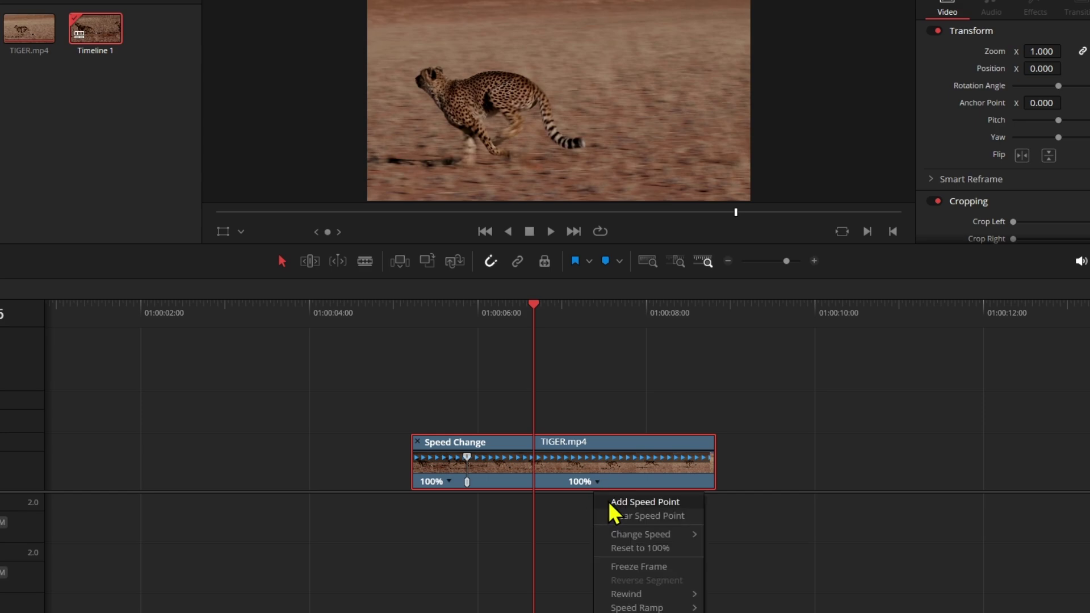
{"action": "left_click", "coordinate": [608, 501]}
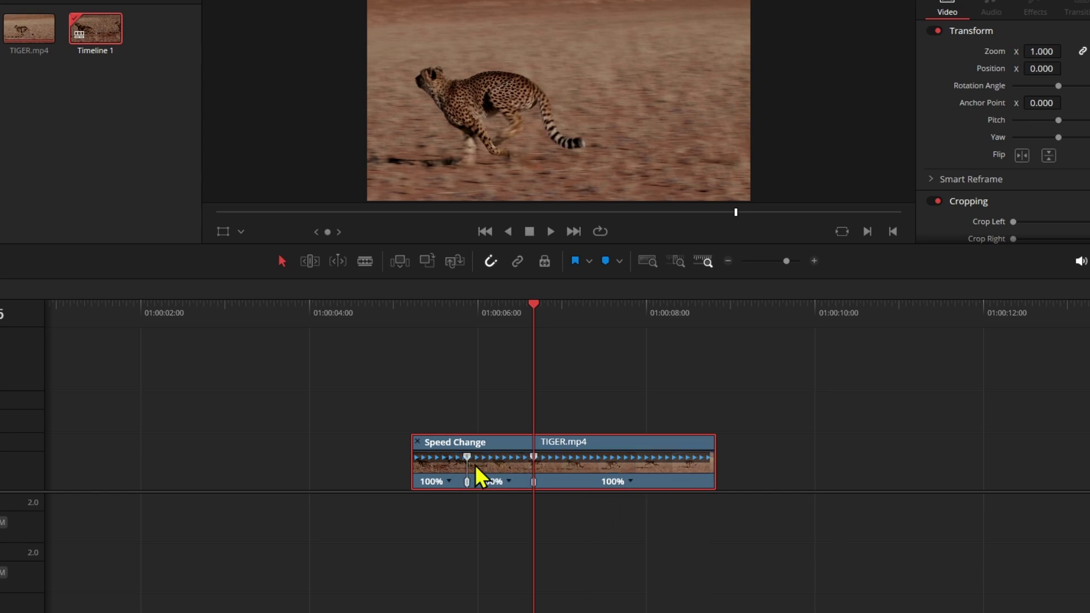
Step: Set the middle section to 25% speed and play back the ramp
{"action": "left_click", "coordinate": [509, 481]}
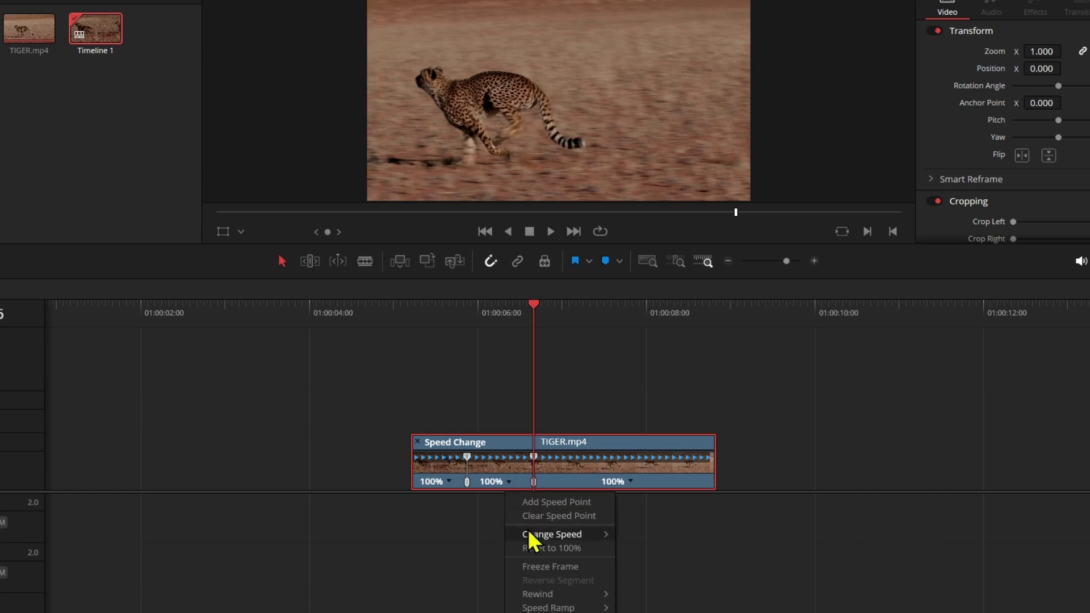
{"action": "mouse_move", "coordinate": [532, 535]}
{"action": "left_click", "coordinate": [638, 542]}
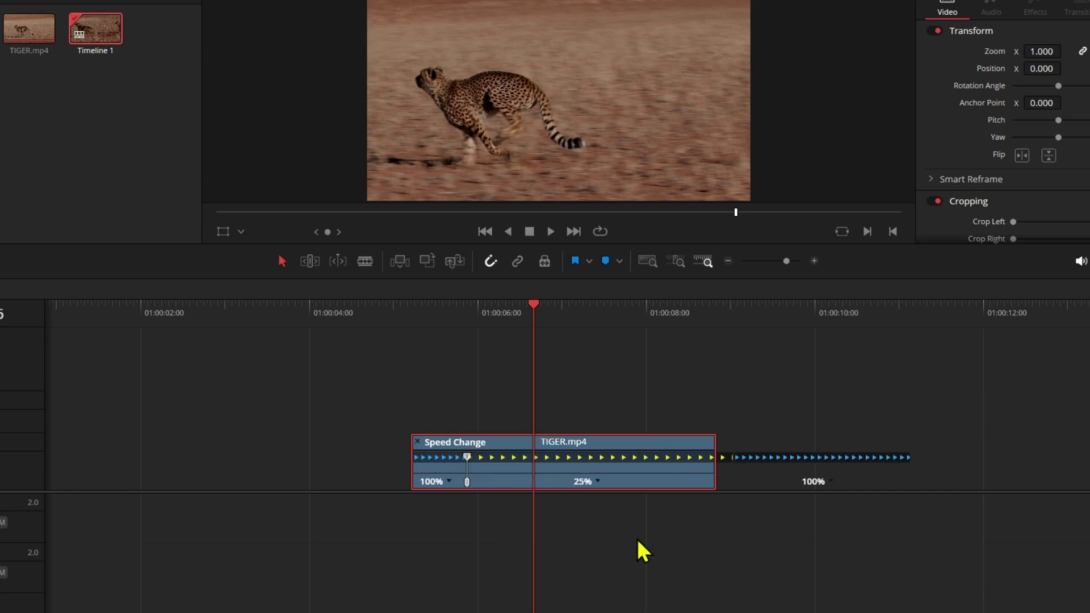
{"action": "left_click", "coordinate": [414, 311]}
{"action": "key", "text": "space"}
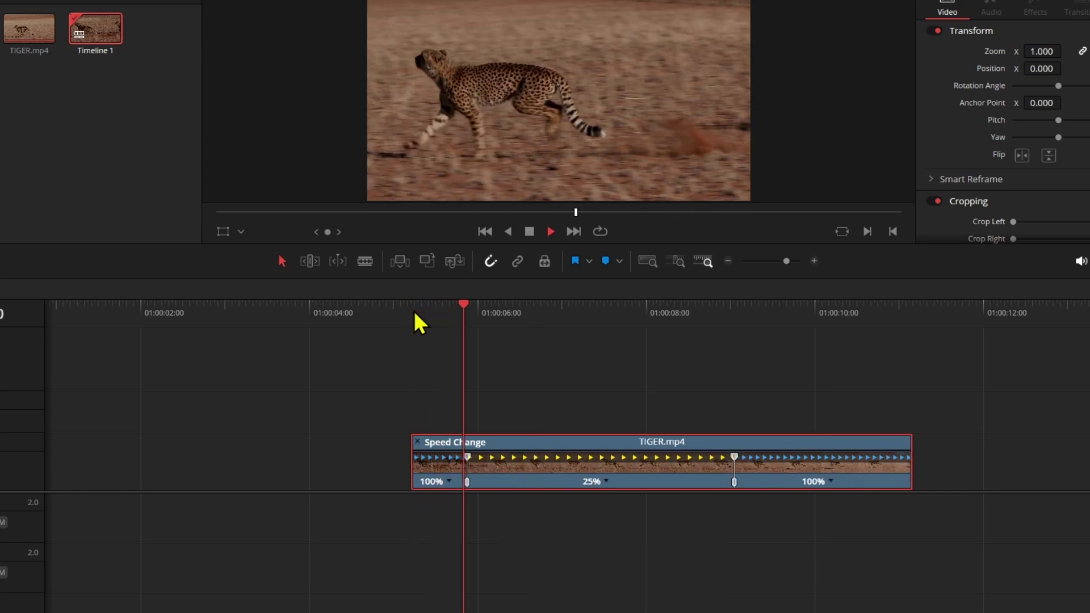
{"action": "key", "text": "space"}
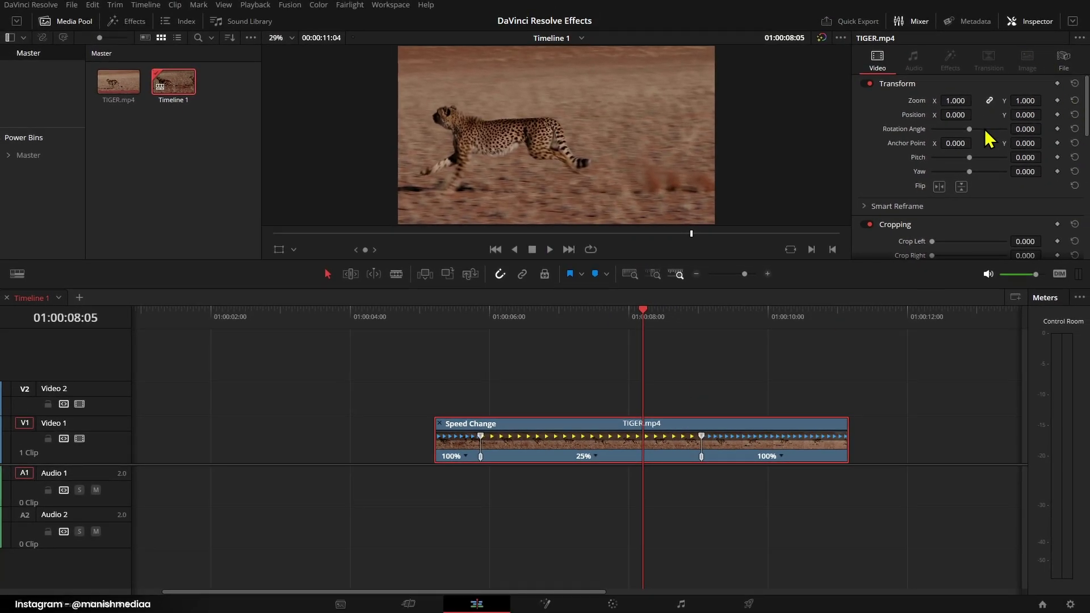
Step: Set TIGER.mp4's Retime Process to Optical Flow, then replay the 25% slow-motion section
{"action": "scroll", "coordinate": [950, 178], "scroll_direction": "down", "scroll_amount": 10}
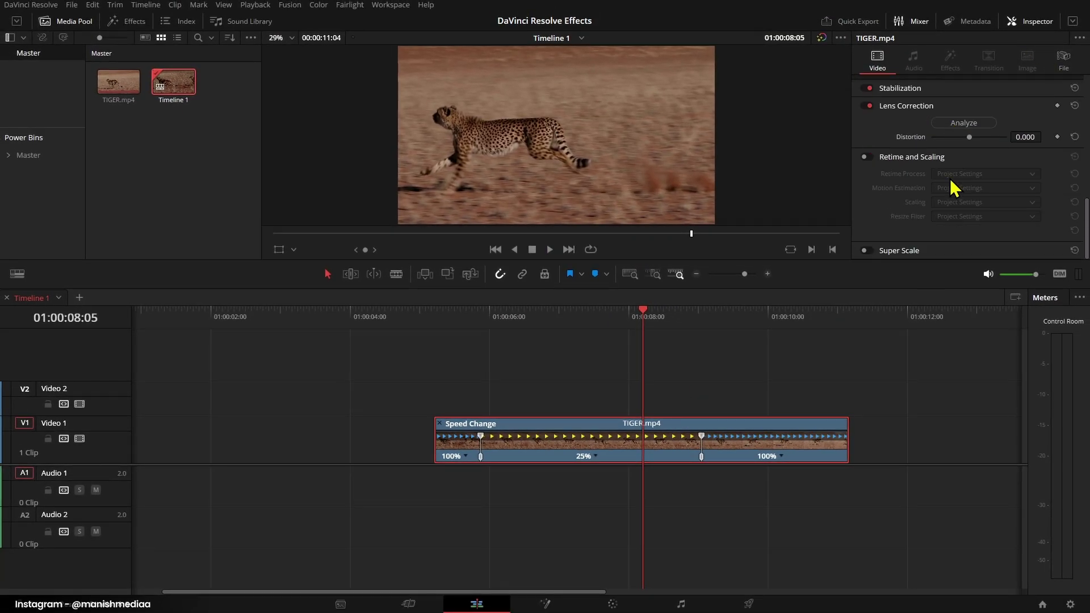
{"action": "left_click", "coordinate": [864, 158]}
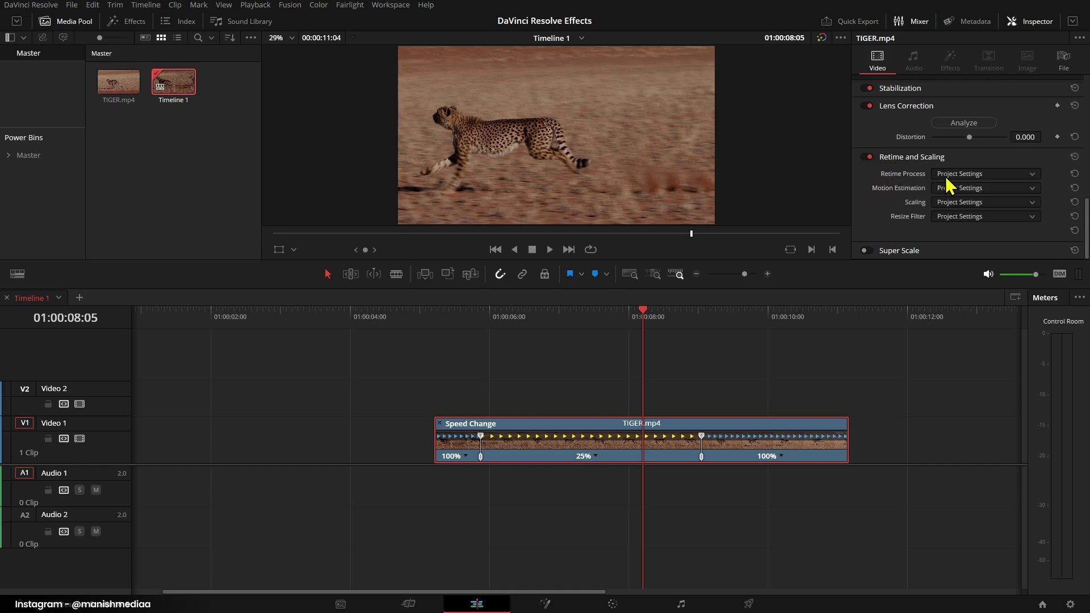
{"action": "left_click", "coordinate": [977, 174]}
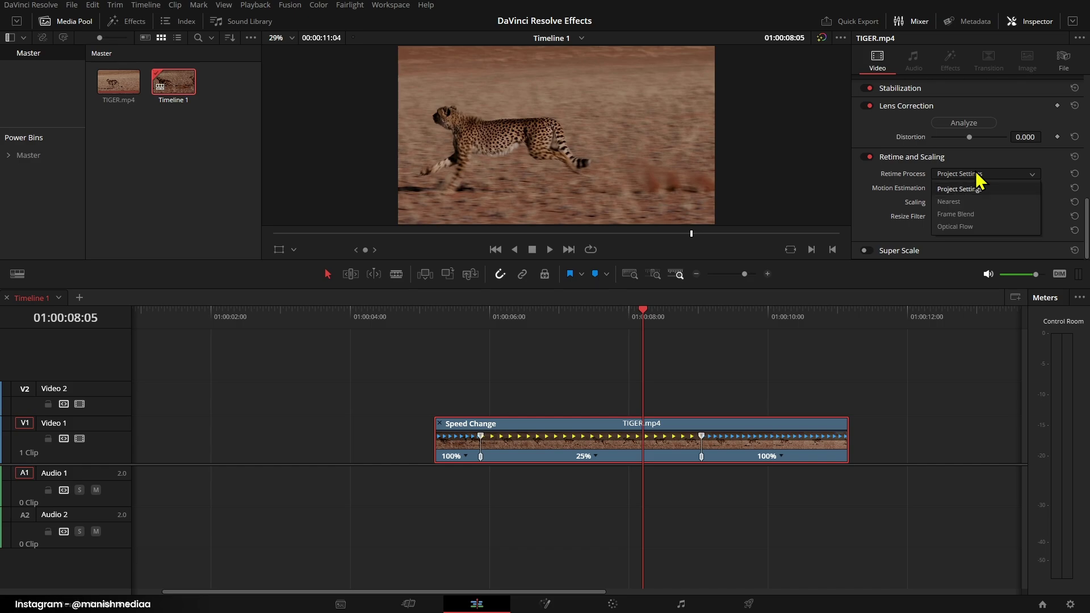
{"action": "left_click", "coordinate": [965, 227]}
{"action": "left_click", "coordinate": [470, 321]}
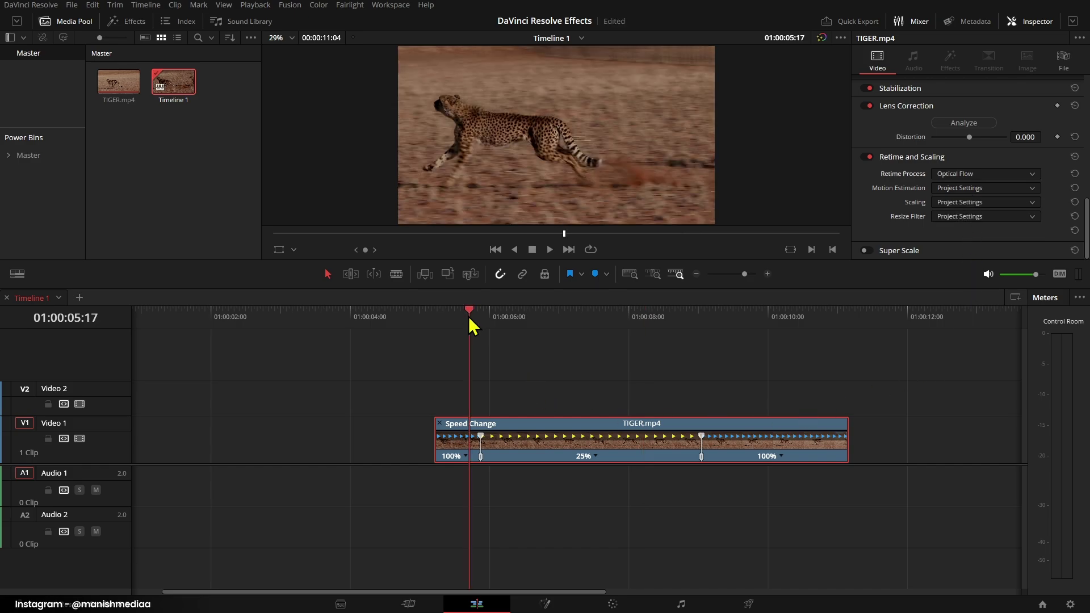
{"action": "key", "text": "space"}
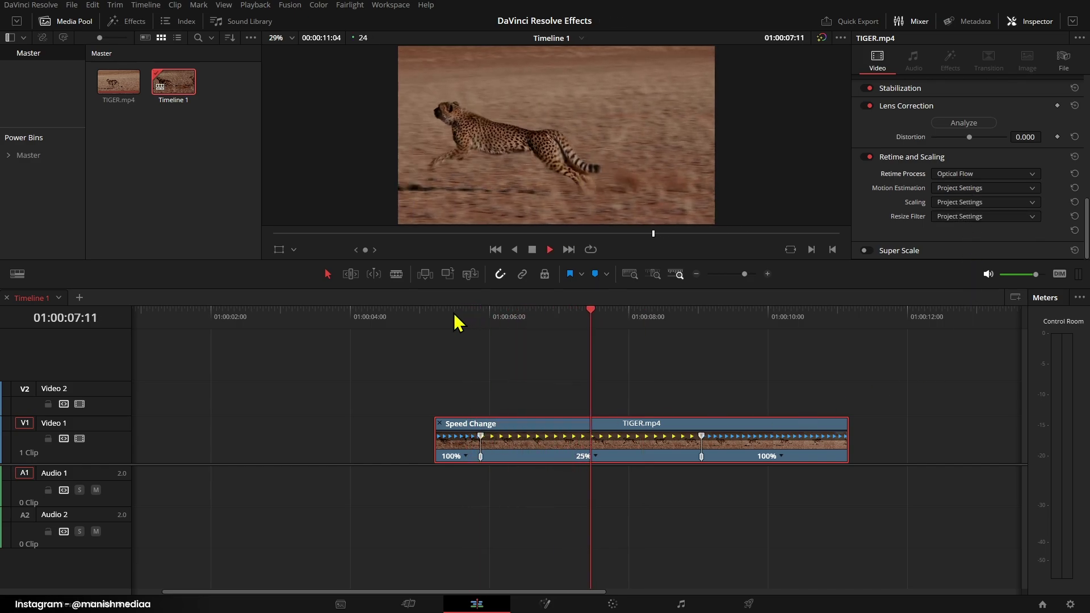